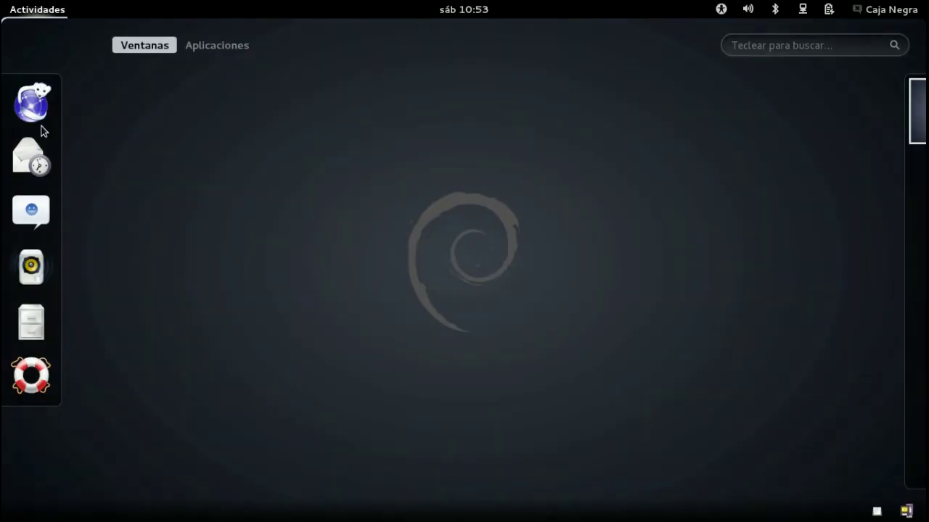
# - Open the Iceweasel web browser and go to the fritzing.org home page
pyautogui.click(38, 122)
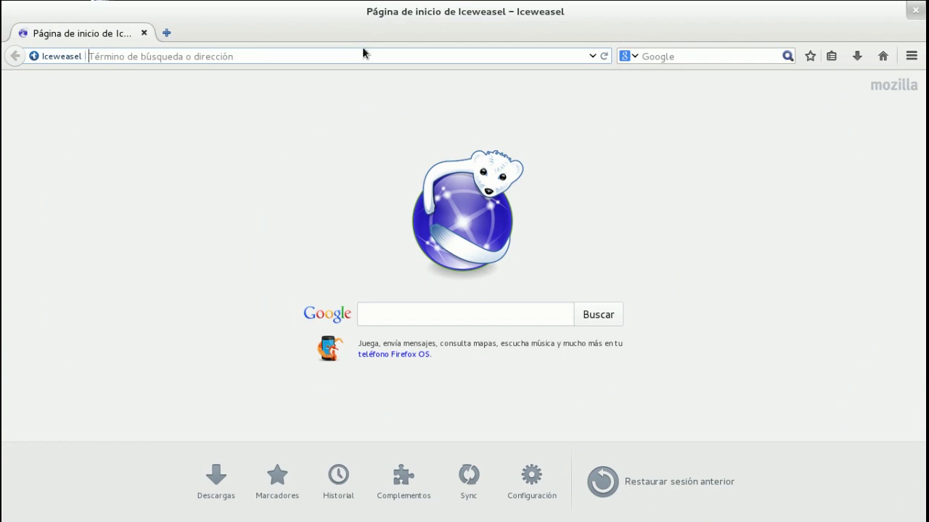
pyautogui.write('fri')
pyautogui.press('Down')
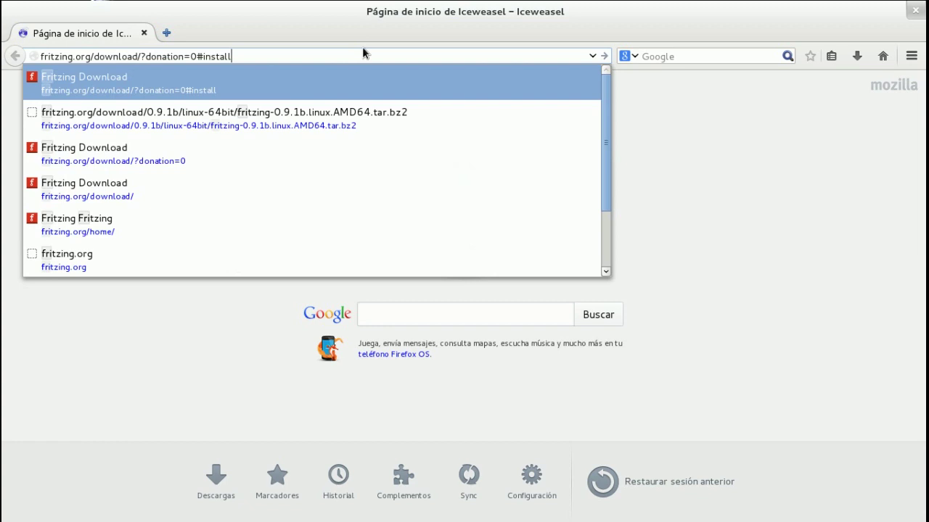
pyautogui.press('BackSpace')
pyautogui.press('BackSpace')
pyautogui.press('BackSpace')
pyautogui.press('BackSpace')
pyautogui.press('BackSpace')
pyautogui.press('BackSpace')
pyautogui.press('BackSpace')
pyautogui.press('BackSpace')
pyautogui.press('BackSpace')
pyautogui.press('BackSpace')
pyautogui.press('BackSpace')
pyautogui.press('BackSpace')
pyautogui.press('BackSpace')
pyautogui.press('BackSpace')
pyautogui.press('BackSpace')
pyautogui.press('BackSpace')
pyautogui.press('BackSpace')
pyautogui.press('BackSpace')
pyautogui.press('BackSpace')
pyautogui.press('BackSpace')
pyautogui.press('BackSpace')
pyautogui.press('BackSpace')
pyautogui.press('BackSpace')
pyautogui.press('BackSpace')
pyautogui.press('BackSpace')
pyautogui.press('BackSpace')
pyautogui.press('BackSpace')
pyautogui.press('BackSpace')
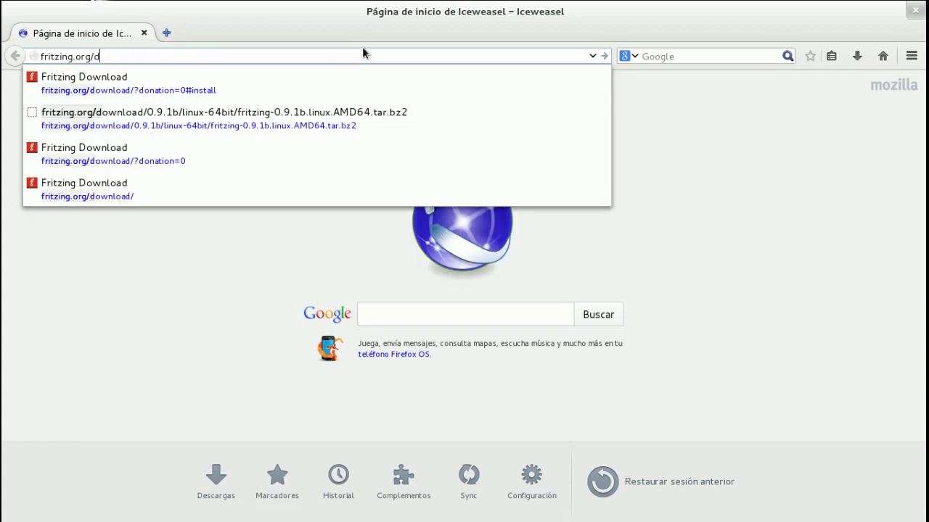
pyautogui.press('Return')
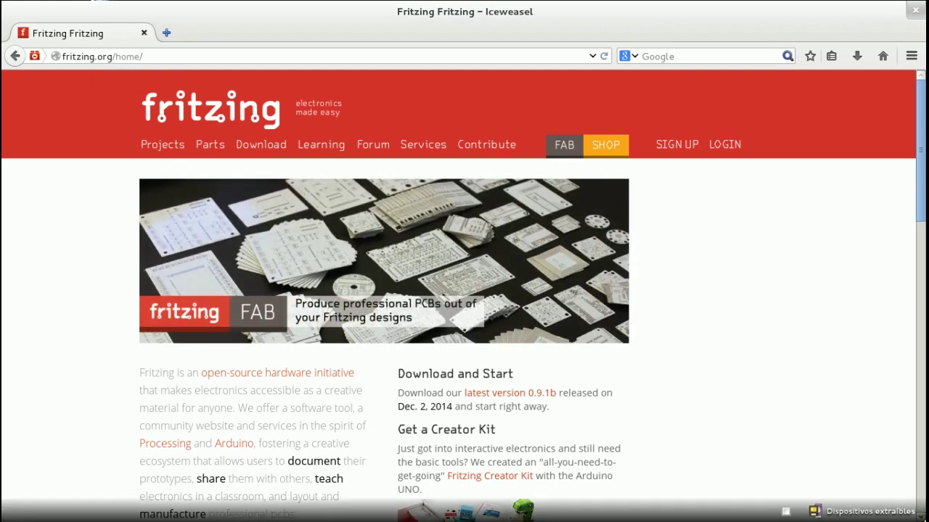
# - Open the Fritzing download page and continue to the platform downloads with the No Donation option
pyautogui.click(266, 146)
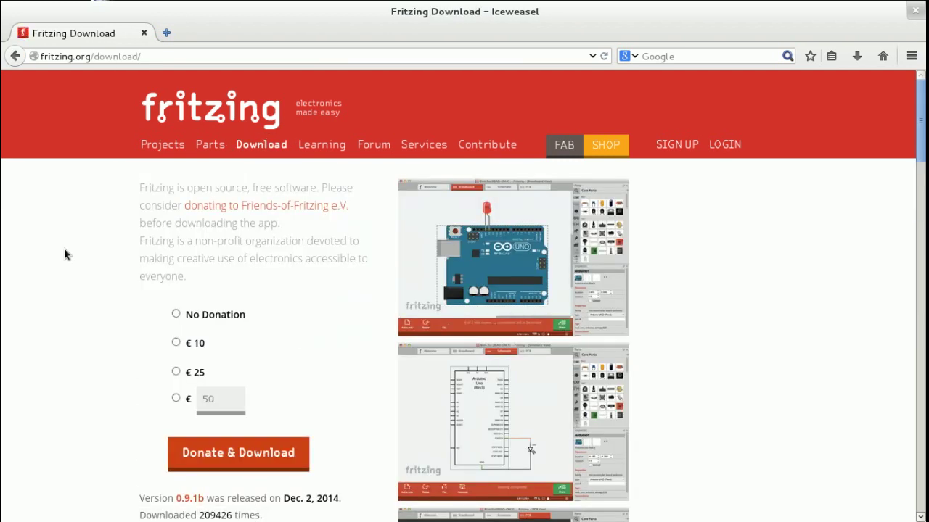
pyautogui.scroll(-2, 80, 262)
pyautogui.click(174, 234)
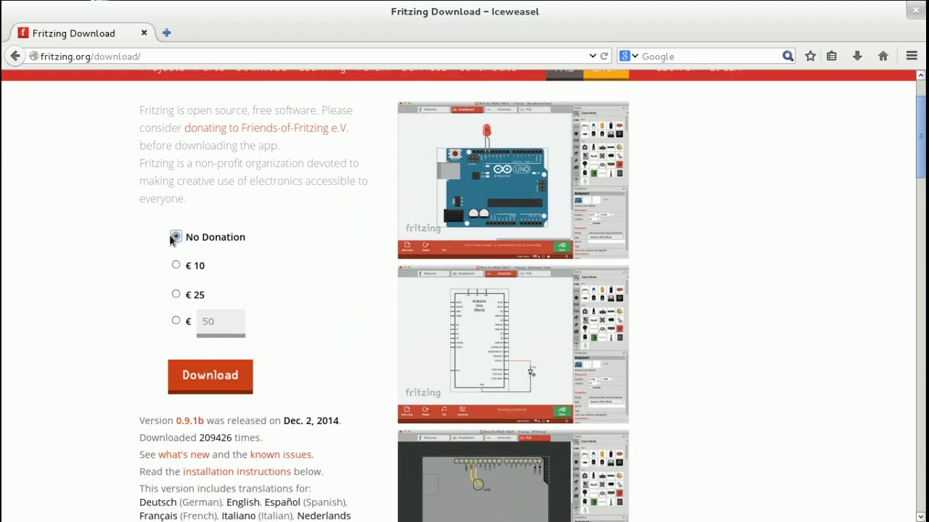
pyautogui.scroll(-2, 77, 252)
pyautogui.scroll(-1, 77, 252)
pyautogui.click(205, 225)
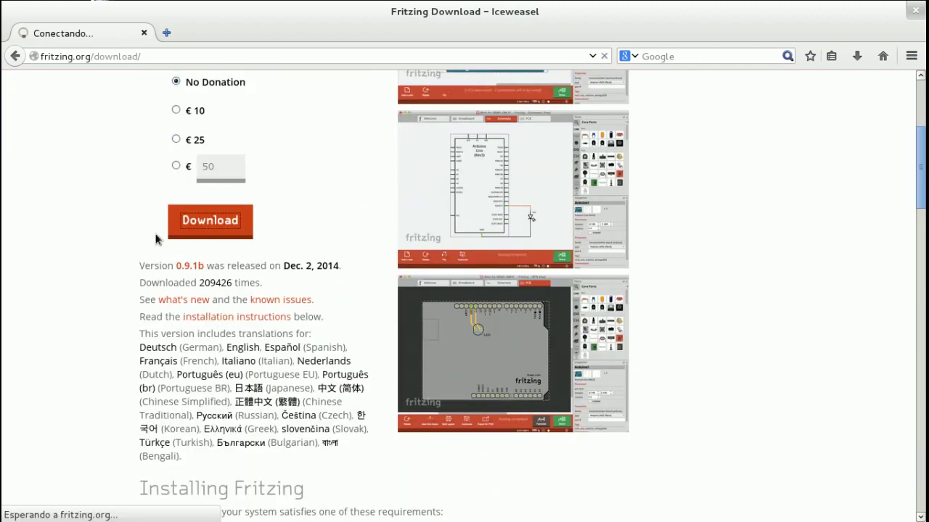
# - Request the Linux 64 bit download of Fritzing 0.9.1b and cancel its save dialog
pyautogui.scroll(-2, 80, 254)
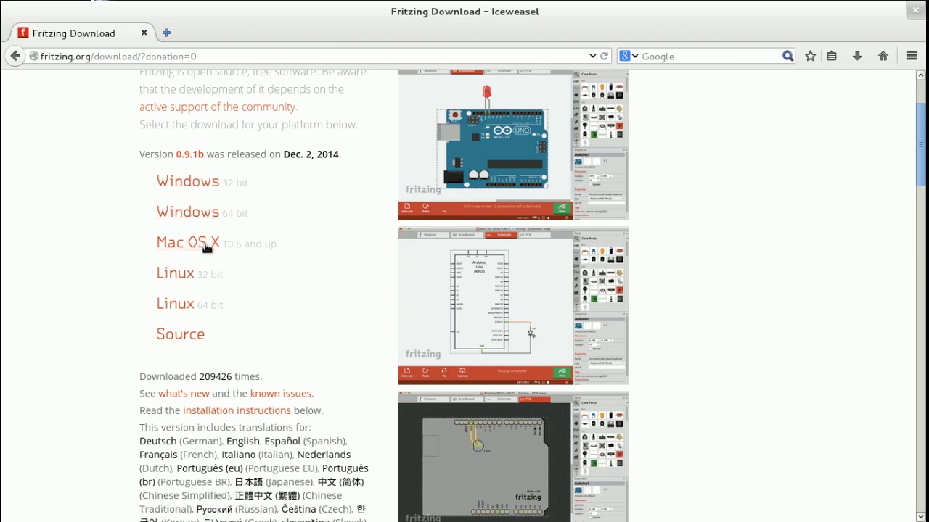
pyautogui.click(174, 308)
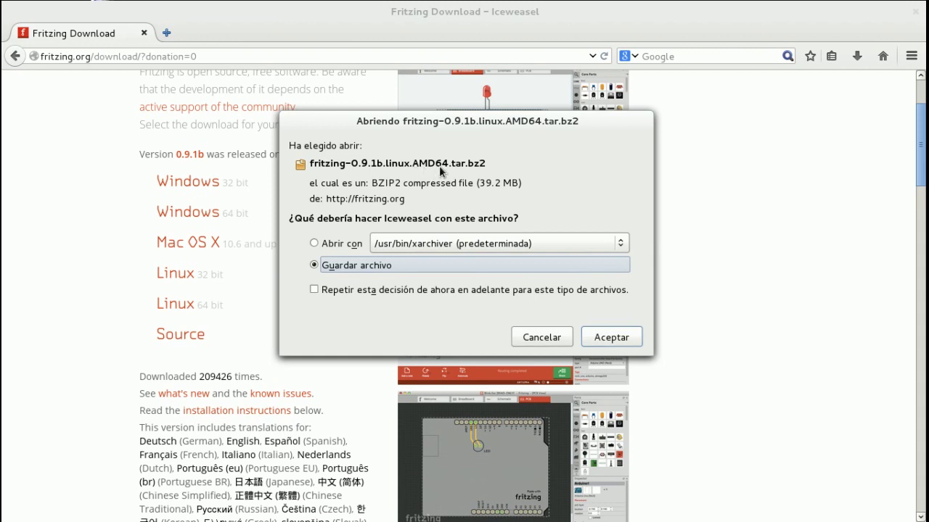
pyautogui.click(538, 336)
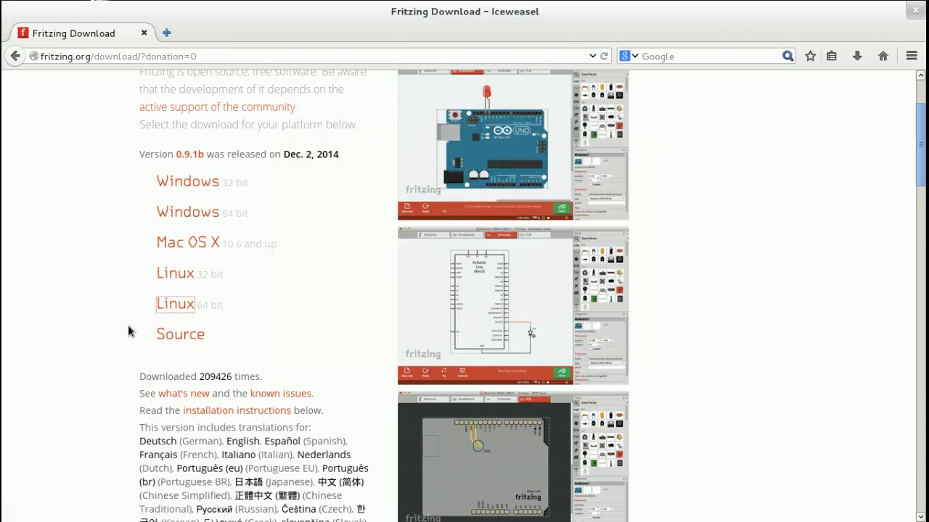
# - Switch to the file manager by searching the applications for "ar" and open the Descargas folder
pyautogui.press('super')
pyautogui.write('ar')
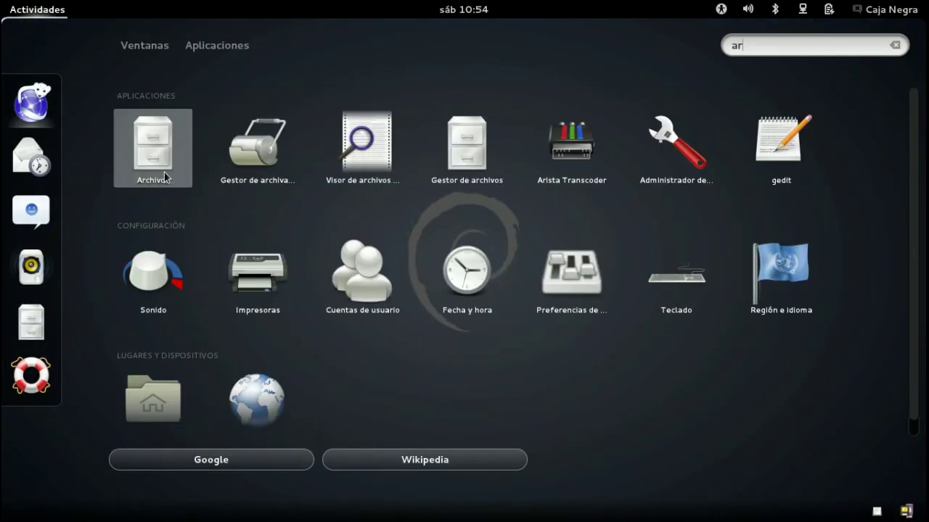
pyautogui.click(152, 180)
pyautogui.doubleClick(270, 103)
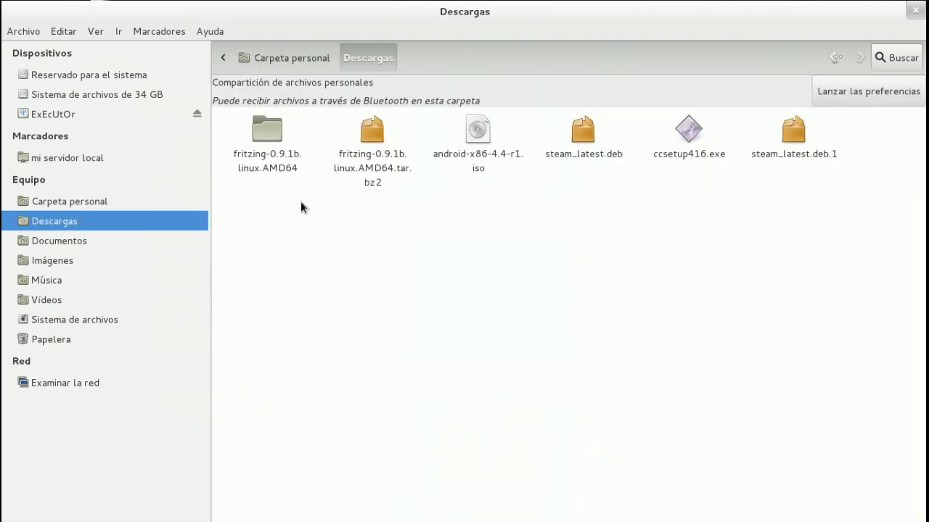
# - View the extraction options for the archive fritzing-0.9.1b.linux.AMD64.tar.bz2 and dismiss them
pyautogui.click(349, 170)
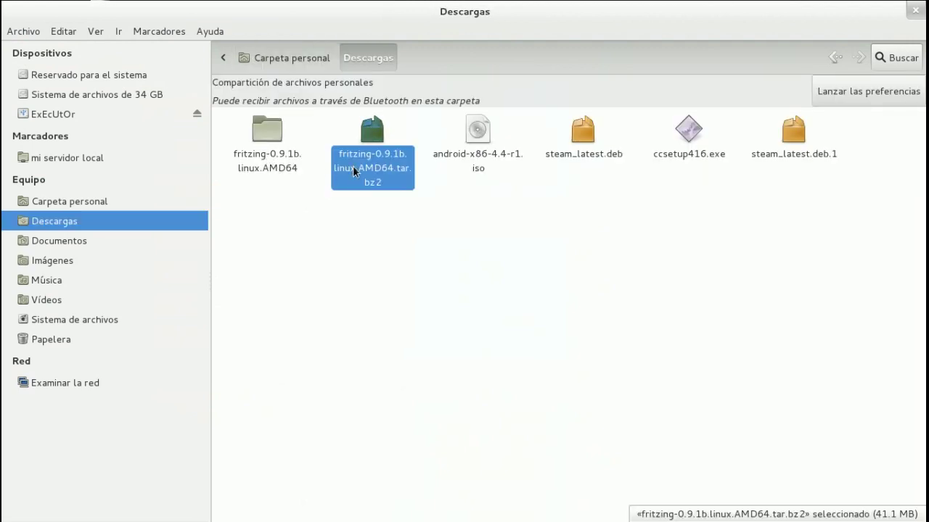
pyautogui.rightClick(358, 170)
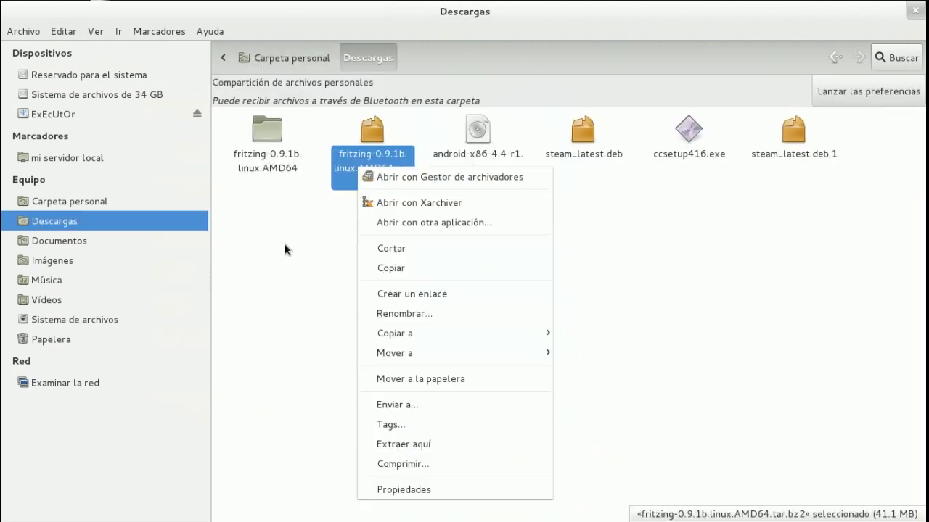
pyautogui.click(275, 179)
# - Open the extracted fritzing-0.9.1b.linux.AMD64 folder and its inner folder of the same name, and review all the program files
pyautogui.doubleClick(270, 159)
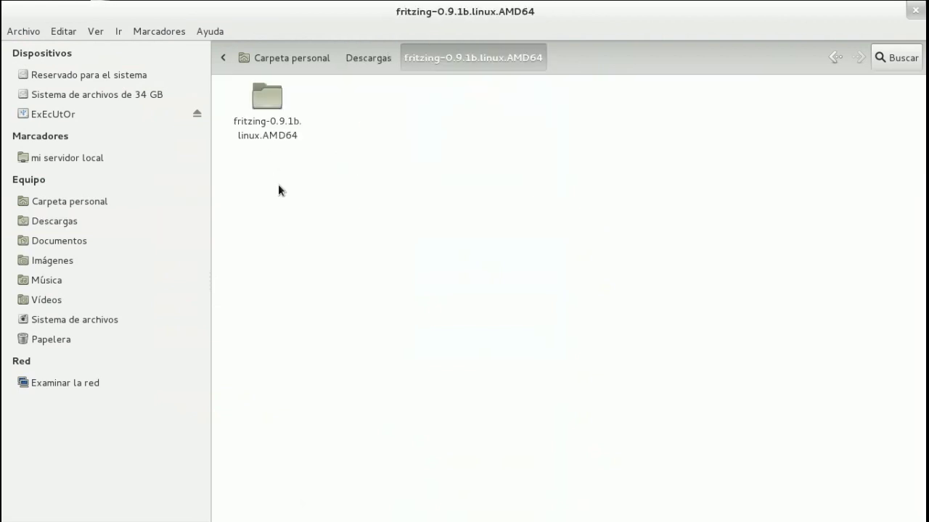
pyautogui.doubleClick(260, 138)
pyautogui.moveTo(287, 357); pyautogui.dragTo(825, 102)
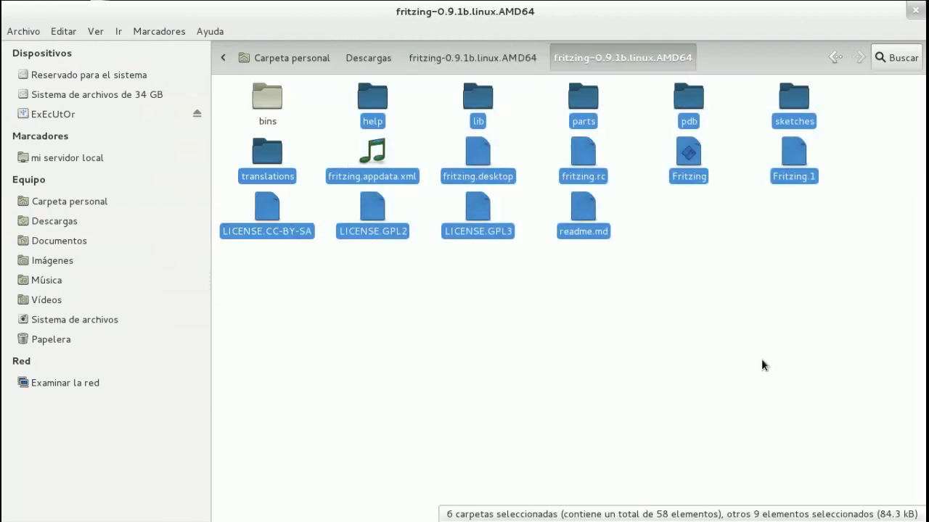
pyautogui.click(320, 334)
pyautogui.moveTo(248, 297); pyautogui.dragTo(820, 89)
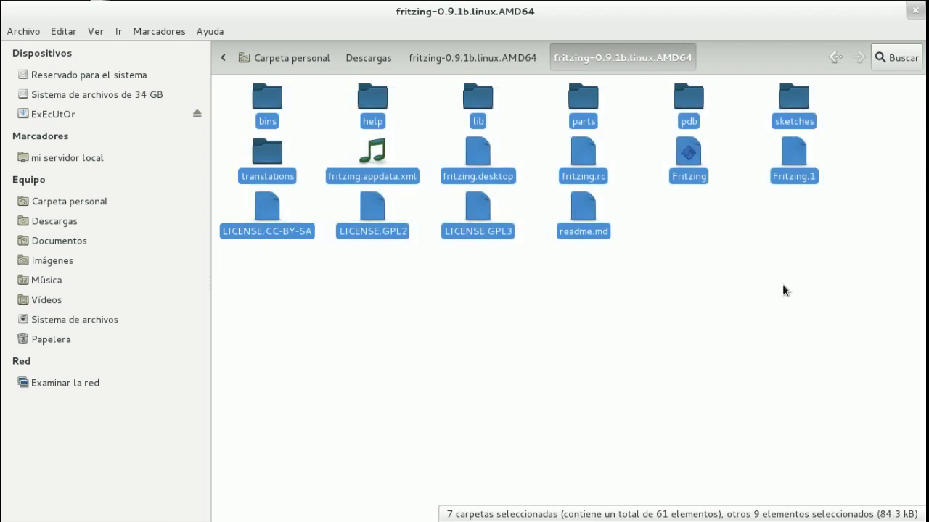
pyautogui.click(781, 288)
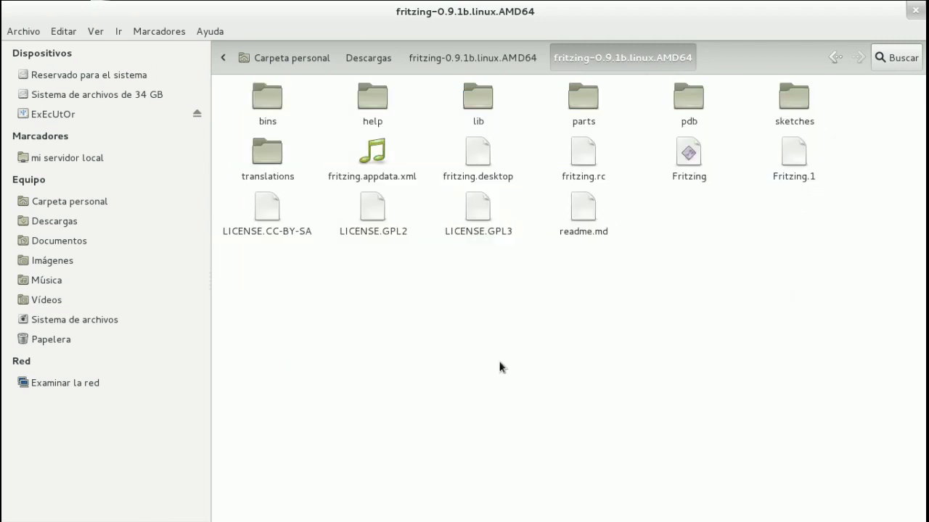
# - Switch to a new terminal window and enlarge its text for readability
pyautogui.press('super')
pyautogui.write('term')
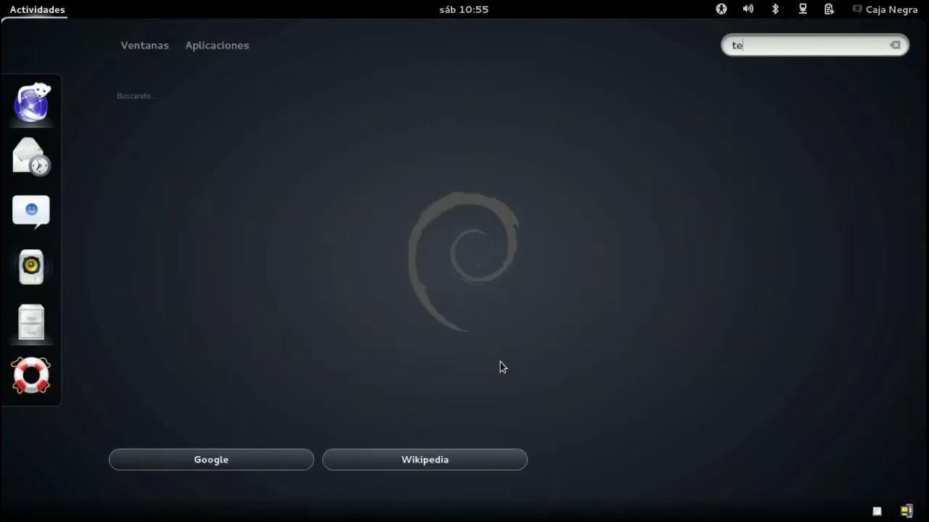
pyautogui.press('Return')
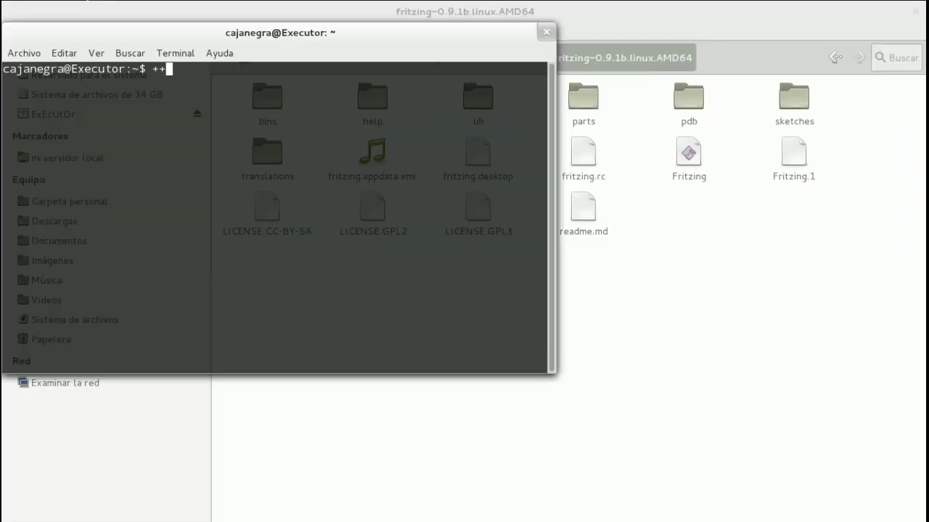
pyautogui.hotkey('ctrl', '-')
pyautogui.hotkey('ctrl', '-')
pyautogui.hotkey('ctrl', '+')
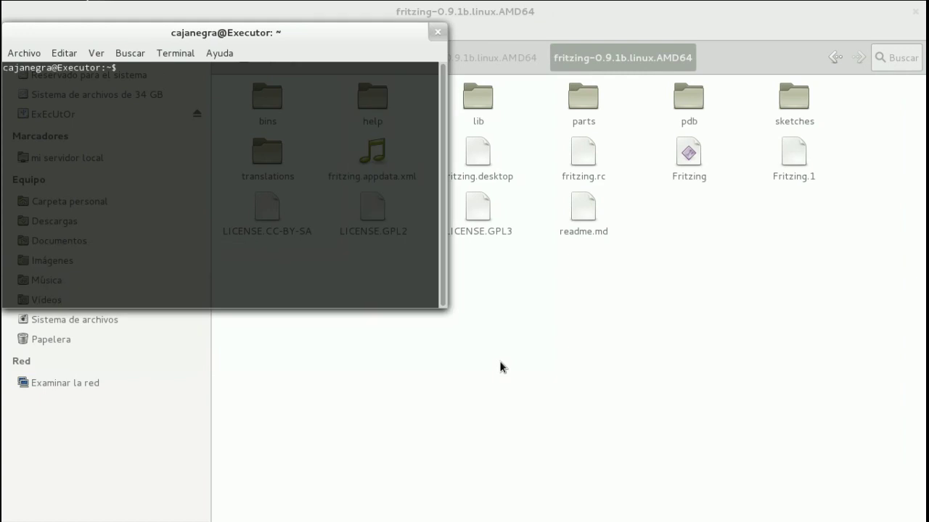
pyautogui.hotkey('ctrl', '+')
pyautogui.hotkey('ctrl', '+')
pyautogui.hotkey('ctrl', '+')
# - Switch to the root account in the terminal with su, entering the root password
pyautogui.write('sudo')
pyautogui.press('BackSpace')
pyautogui.press('BackSpace')
pyautogui.press('Return')
pyautogui.press('Return')
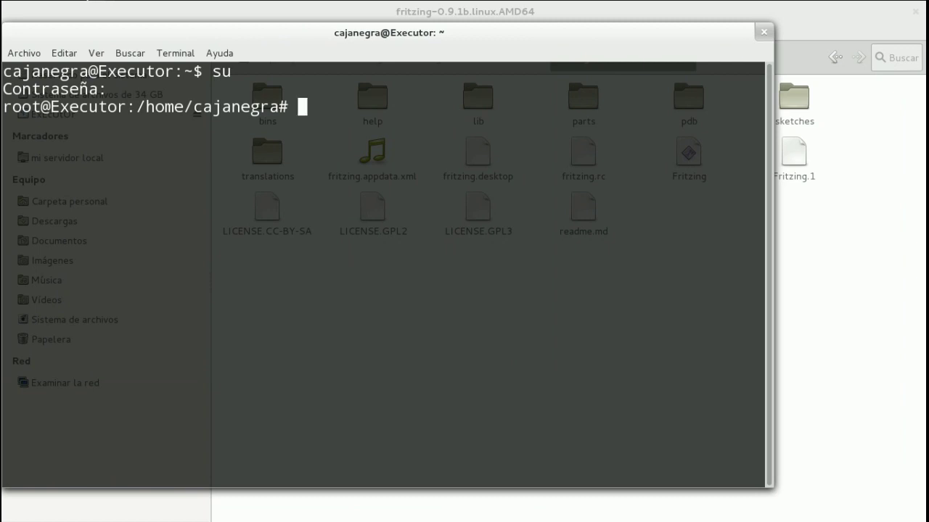
# - Launch the file manager with root privileges by running sudo nautilus
pyautogui.write('sudo nautli')
pyautogui.press('BackSpace')
pyautogui.press('BackSpace')
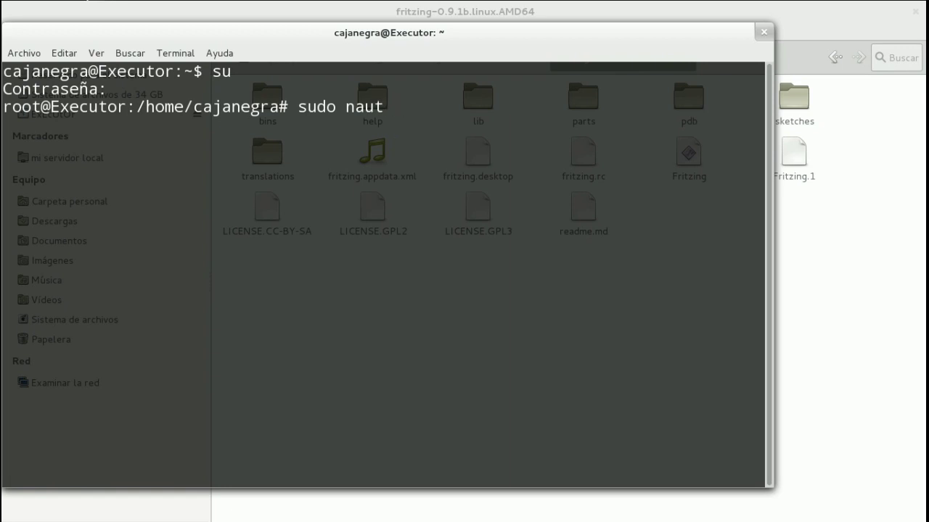
pyautogui.write('ilus')
pyautogui.press('Return')
# - Go up to the file system root in the root file manager and open the opt folder
pyautogui.hotkey('alt', 'Up')
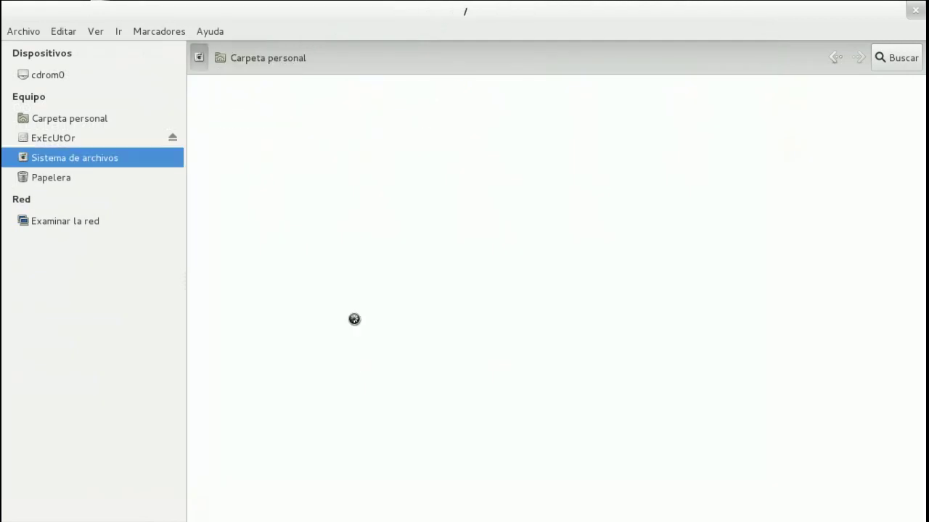
pyautogui.write('op')
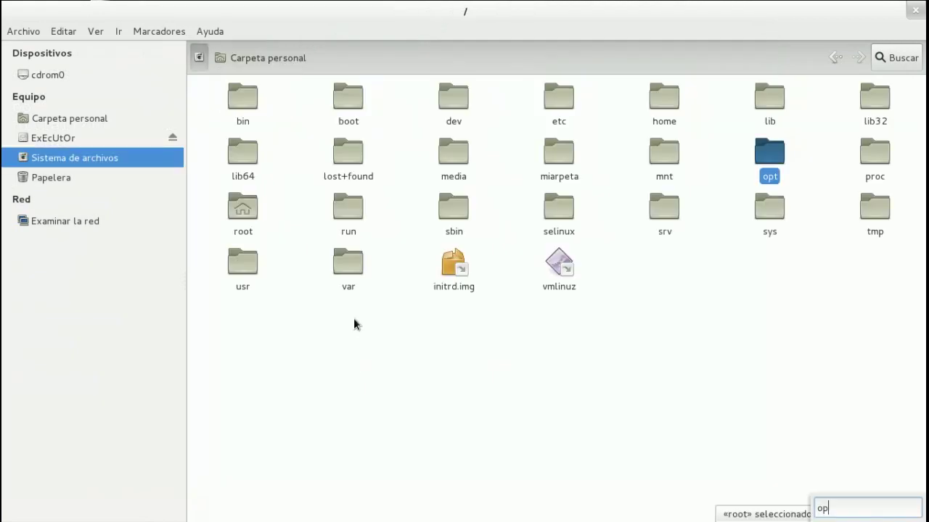
pyautogui.press('Return')
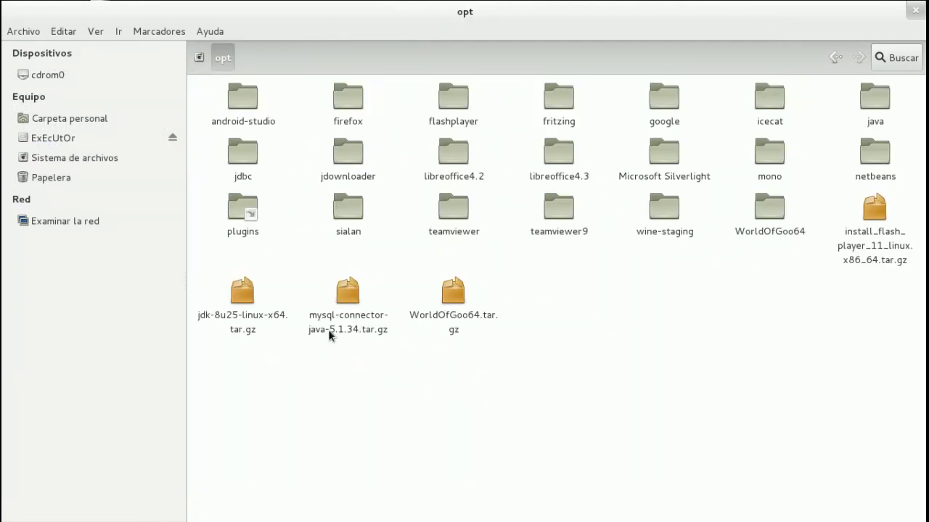
# - Return to the window with the extracted files and go up one level to the inner fritzing-0.9.1b.linux.AMD64 folder
pyautogui.press('super')
pyautogui.click(306, 345)
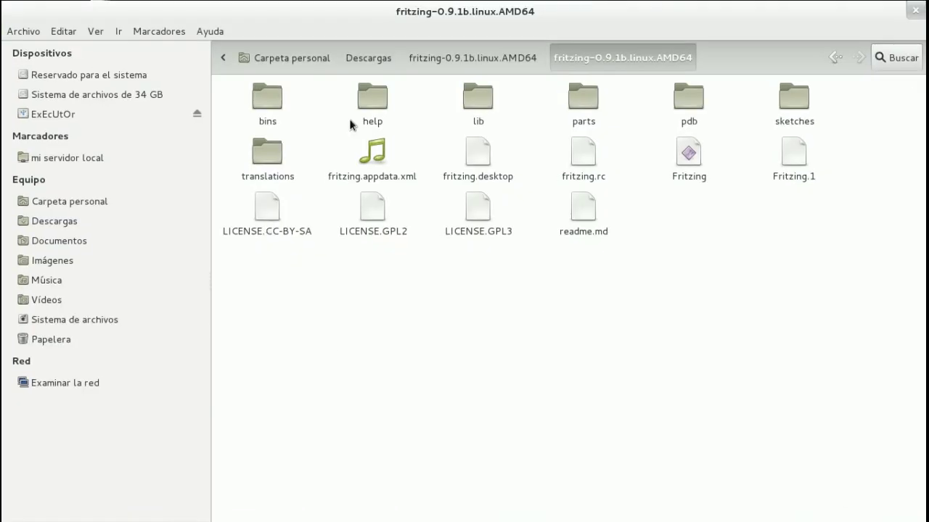
pyautogui.hotkey('alt', 'Up')
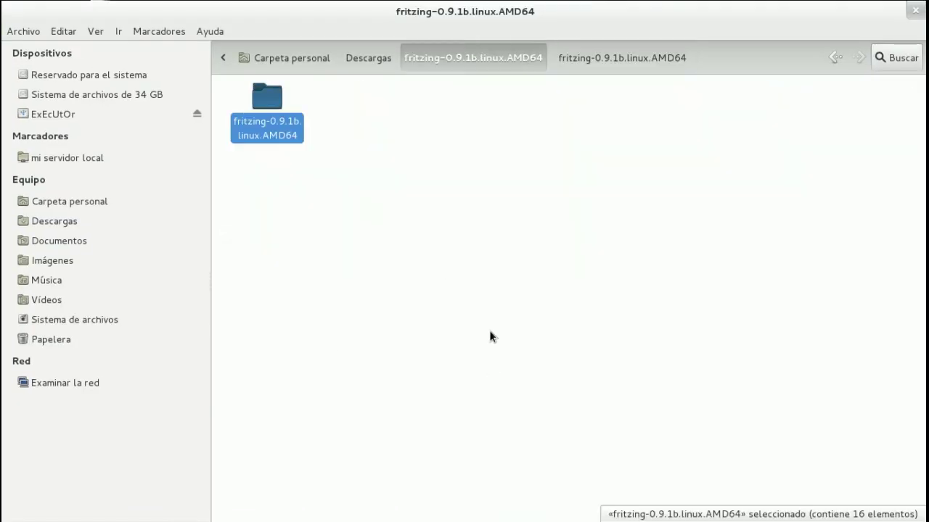
# - Switch back to the opt window, open its fritzing folder and examine the program files copied there
pyautogui.press('super')
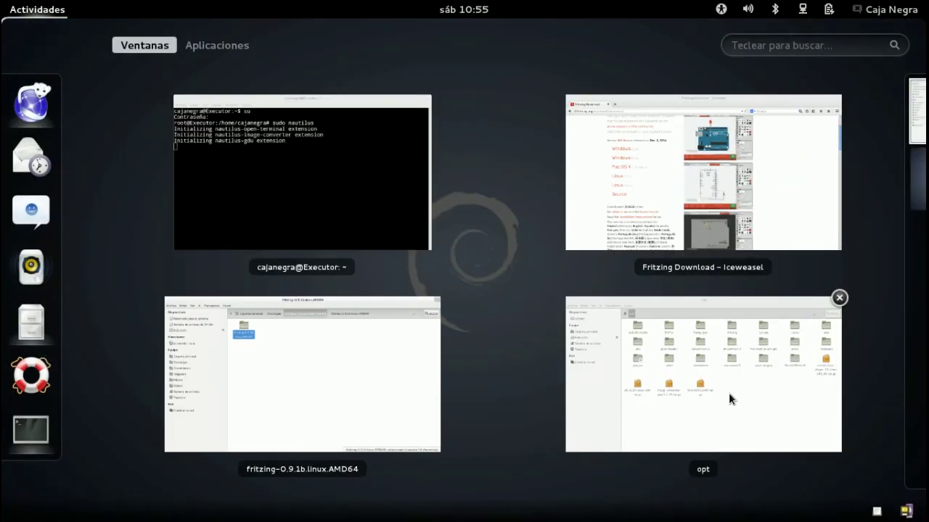
pyautogui.click(728, 393)
pyautogui.click(559, 102)
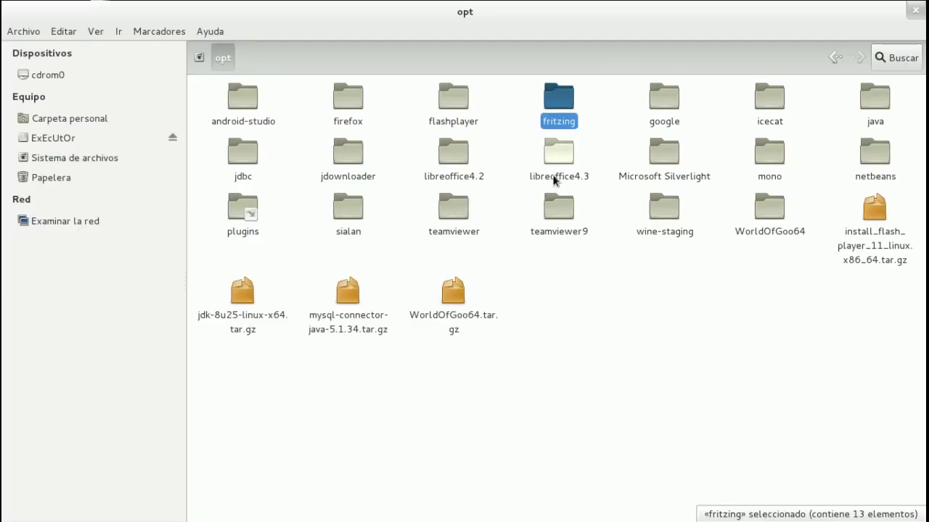
pyautogui.doubleClick(557, 116)
pyautogui.moveTo(242, 295); pyautogui.dragTo(890, 103)
pyautogui.click(532, 319)
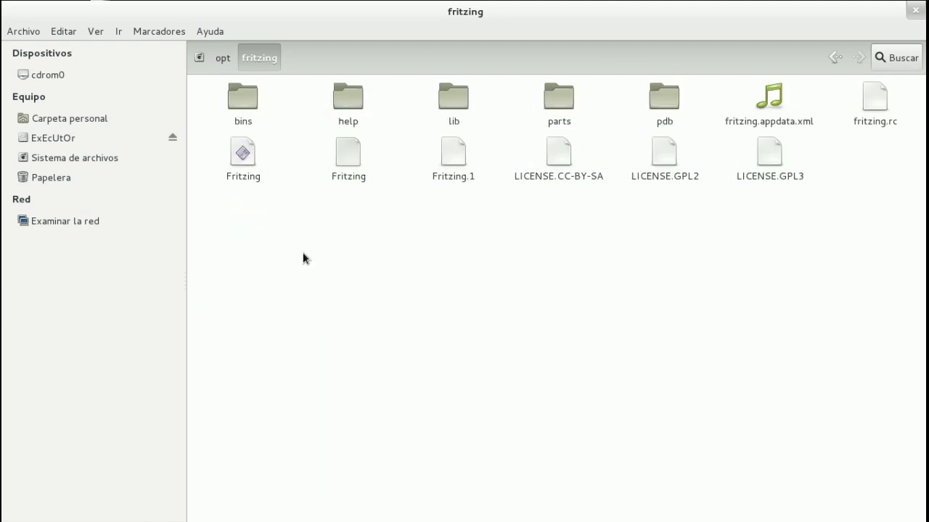
# - Browse the installed applications and show only those in the Programación category
pyautogui.press('super')
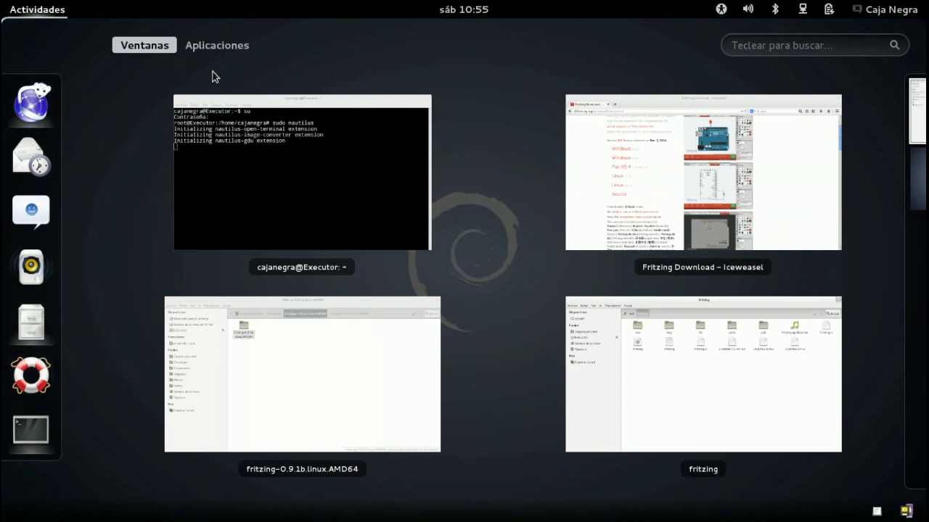
pyautogui.click(217, 45)
pyautogui.scroll(-10, 478, 247)
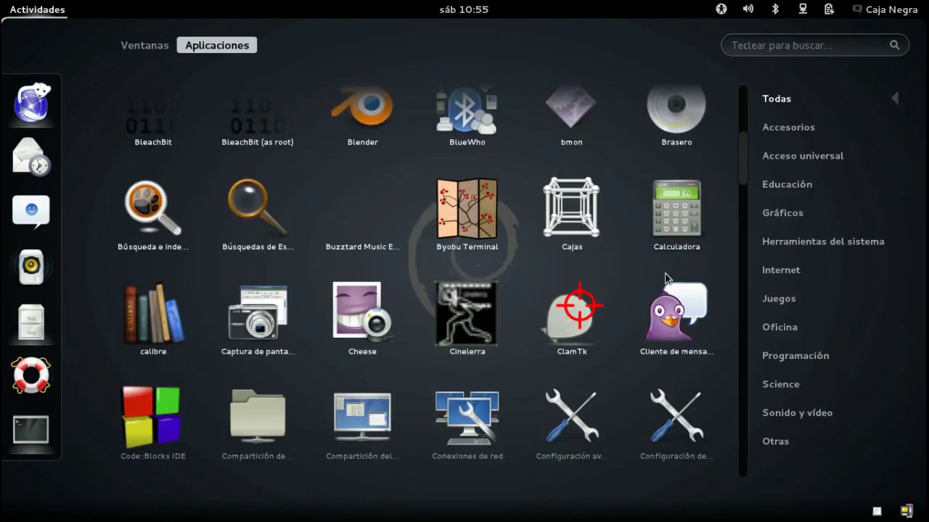
pyautogui.click(787, 357)
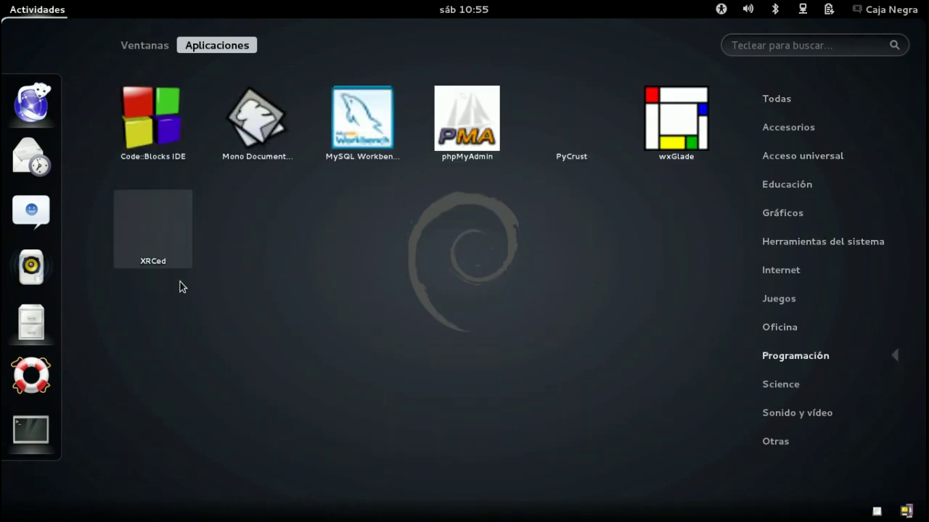
# - Search the installed applications for the desktop menu editor and open Menú principal
pyautogui.write('a')
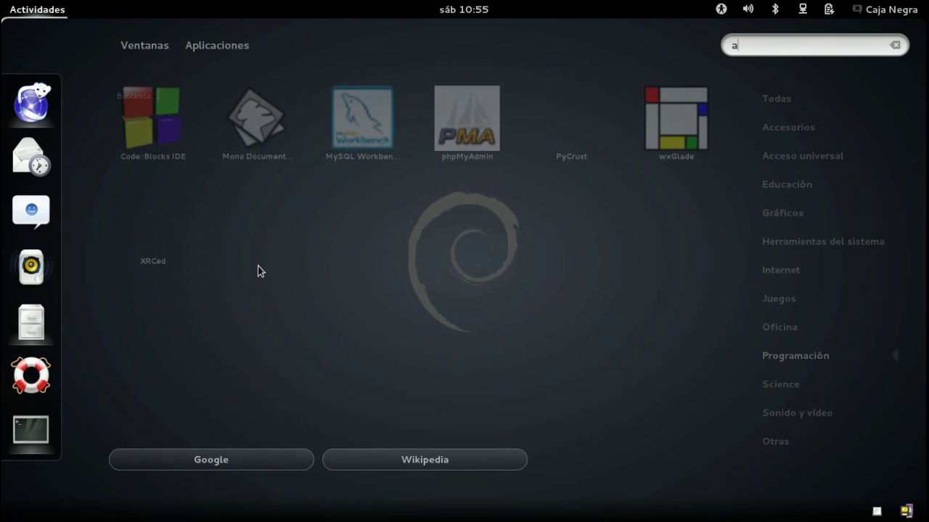
pyautogui.write('laca')
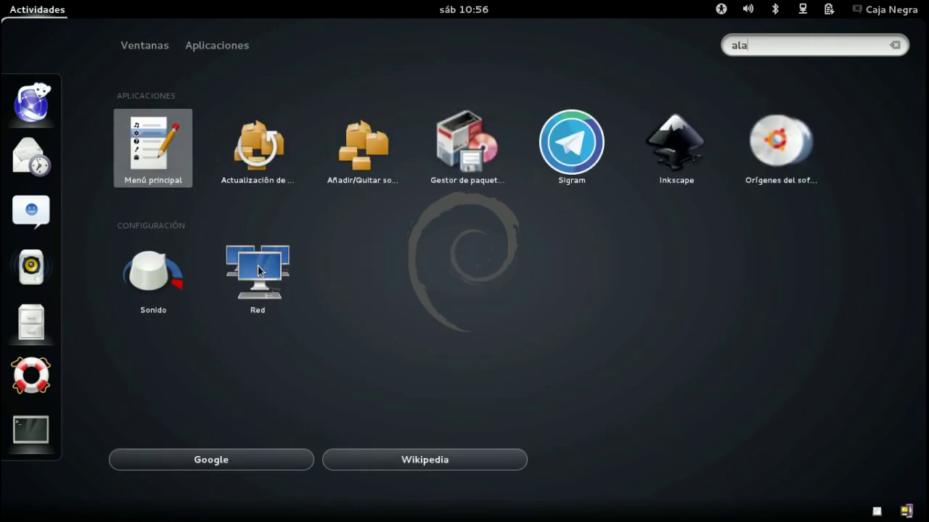
pyautogui.click(155, 169)
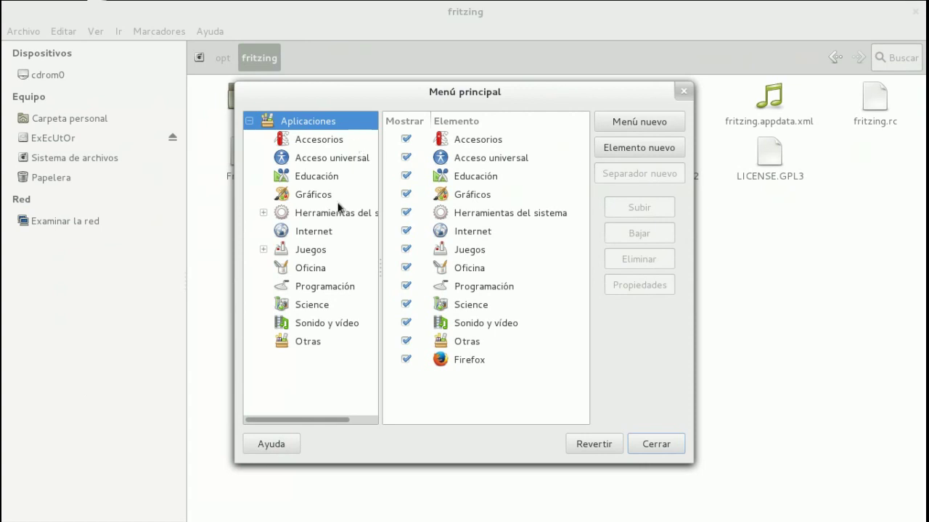
# - Start a new launcher in the Programación category and name it Fritzing
pyautogui.click(307, 289)
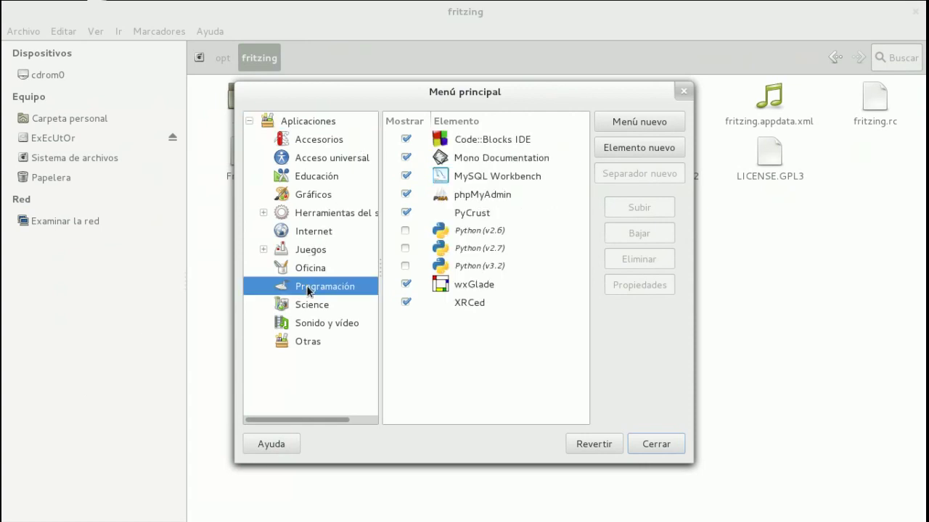
pyautogui.click(615, 147)
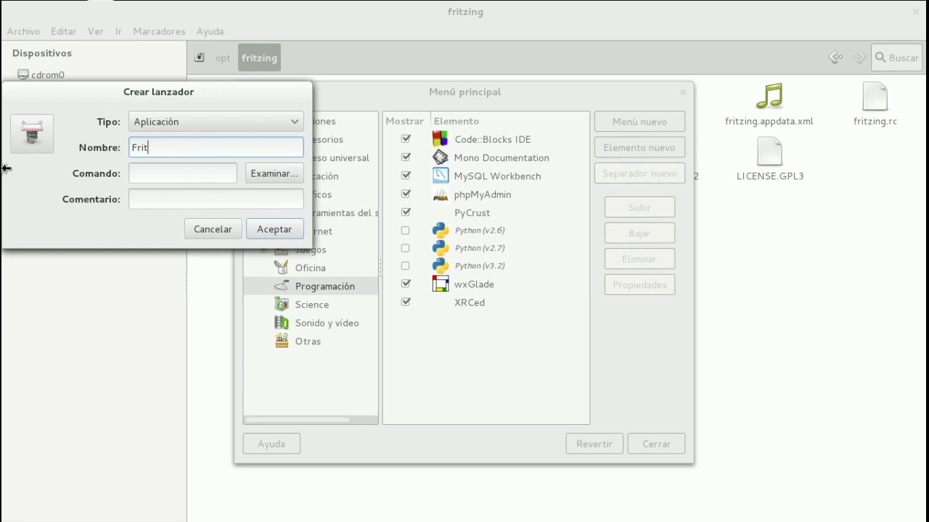
pyautogui.write('ng')
pyautogui.click(221, 174)
pyautogui.write('sh')
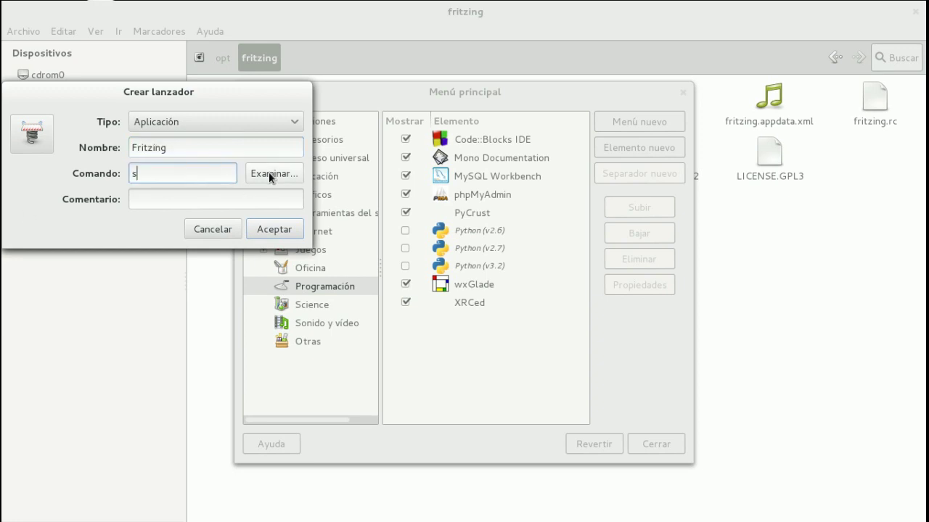
# - Browse for the launcher's command and open the opt folder at the root of the file system
pyautogui.click(269, 174)
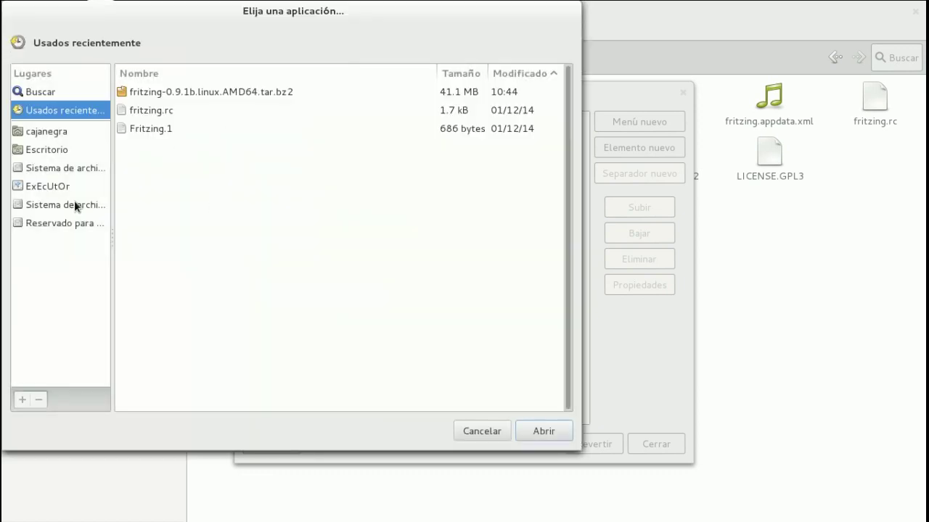
pyautogui.click(49, 168)
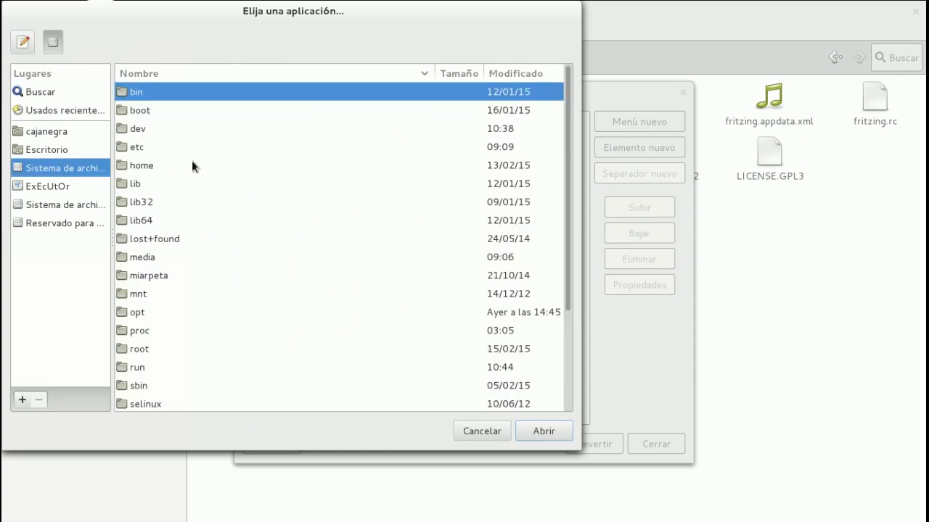
pyautogui.click(219, 200)
pyautogui.write('opt')
pyautogui.press('Return')
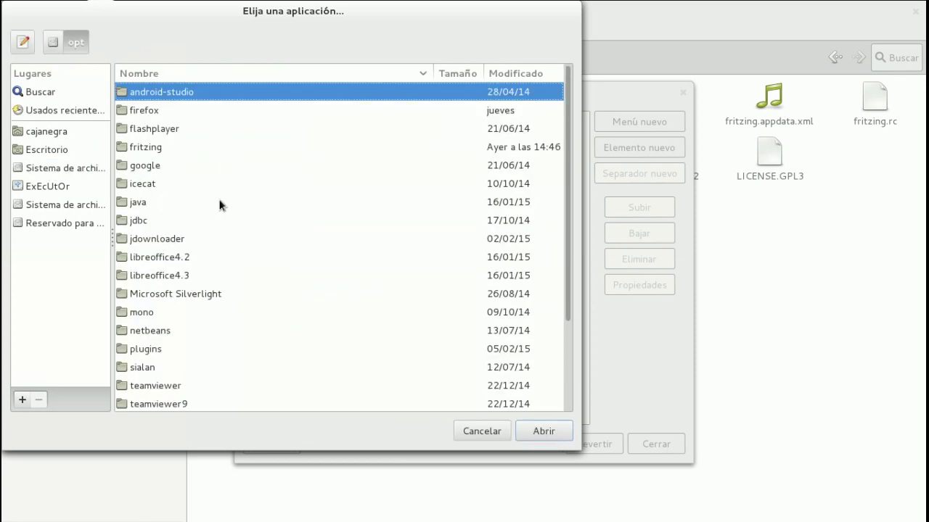
# - Open the fritzing folder inside opt and choose its Fritzing file as the launcher's command
pyautogui.press('Down')
pyautogui.press('Down')
pyautogui.write('f')
pyautogui.press('Down')
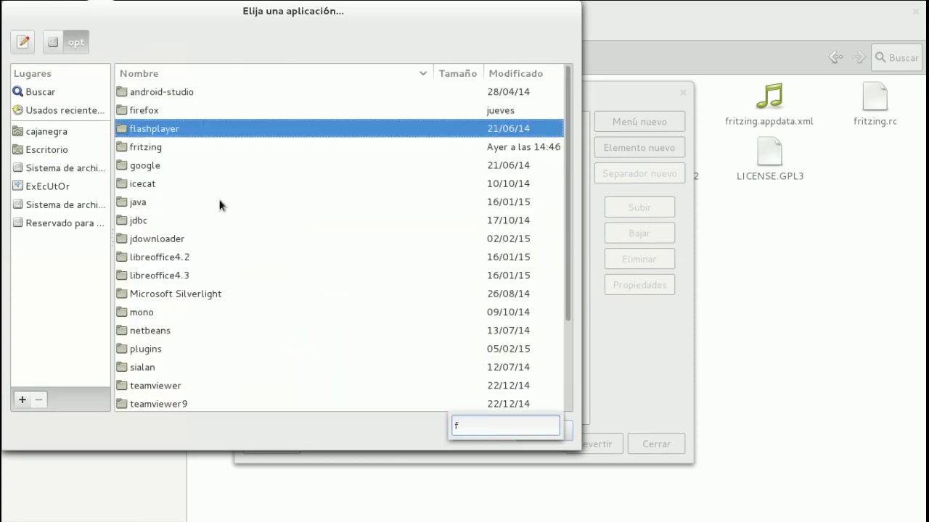
pyautogui.press('Down')
pyautogui.press('Return')
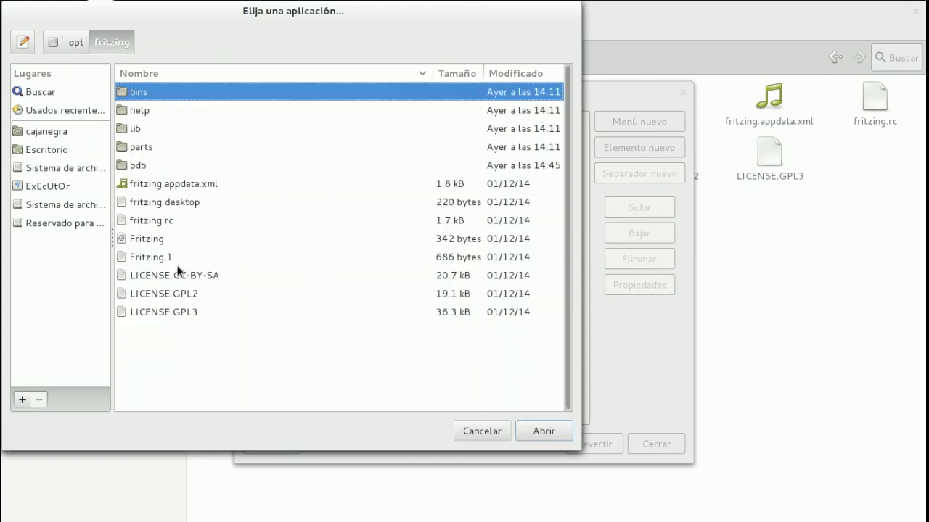
pyautogui.click(155, 245)
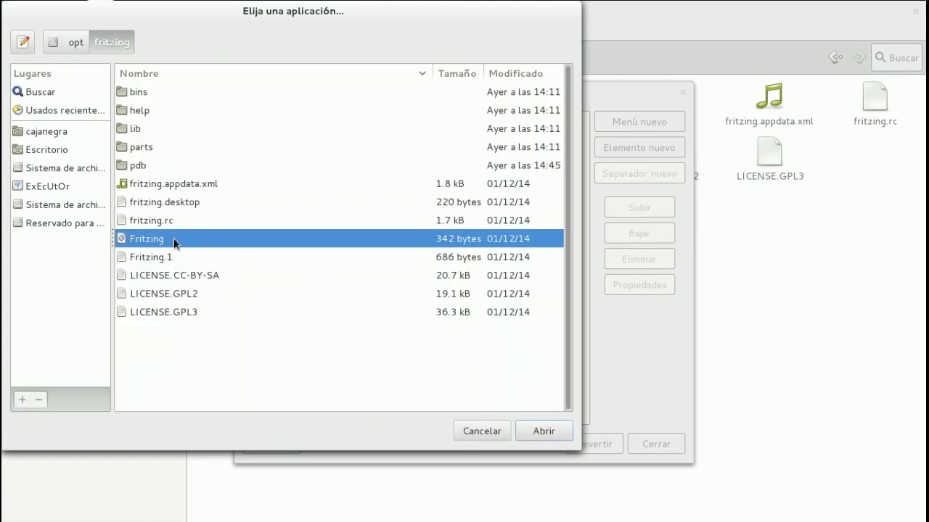
pyautogui.click(544, 431)
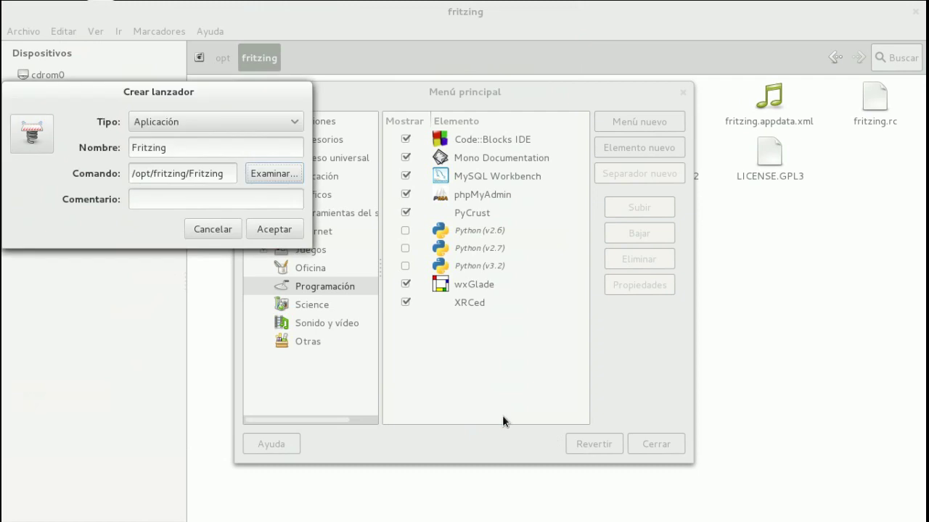
# - Prefix the command with sh, set the comment to "Programacion y diseño de arduino" and create the launcher
pyautogui.click(177, 174)
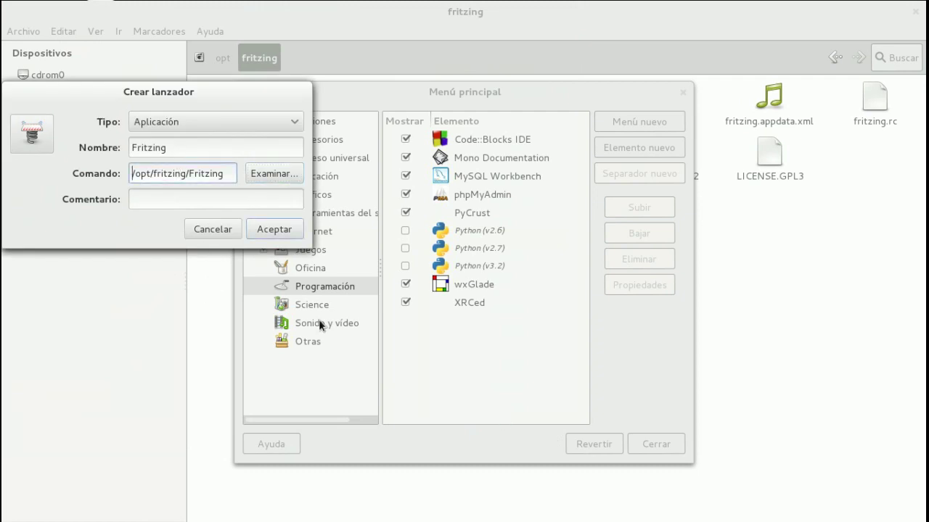
pyautogui.write('sh')
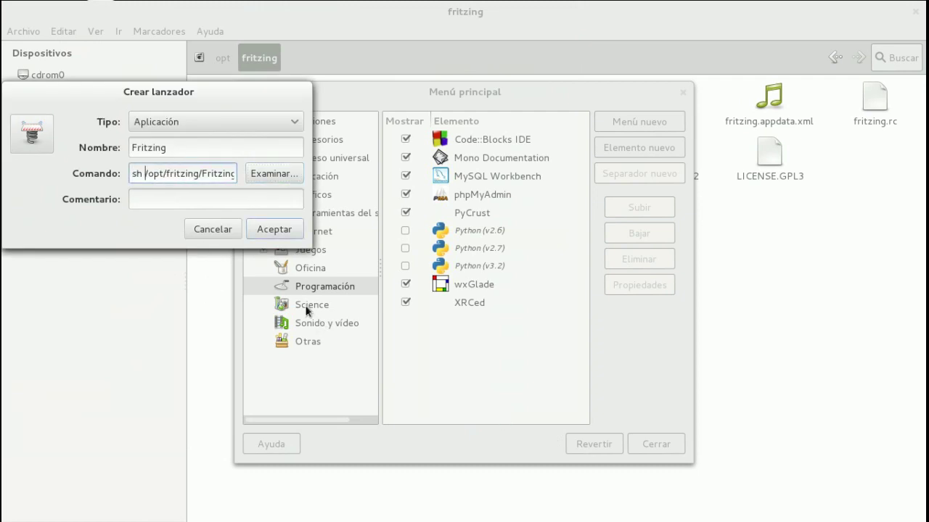
pyautogui.press('Tab')
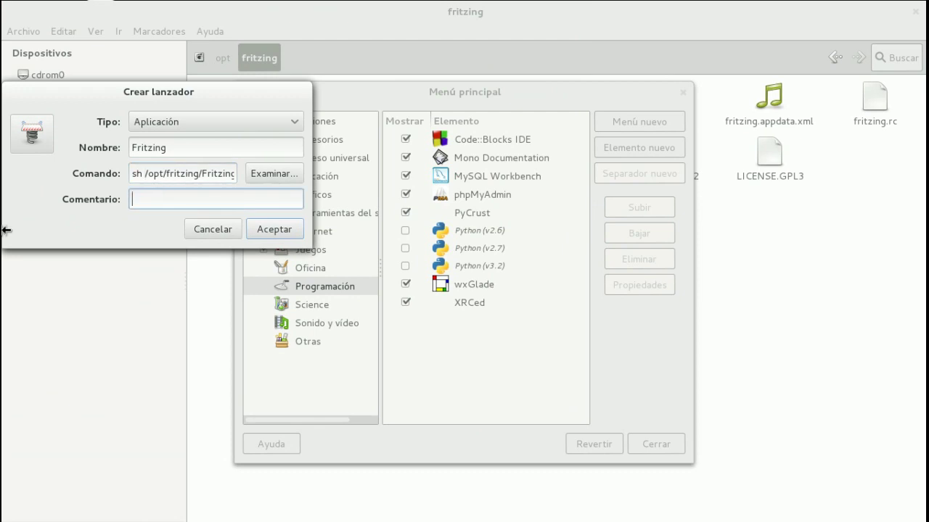
pyautogui.write('Programacion y diseño de arduino')
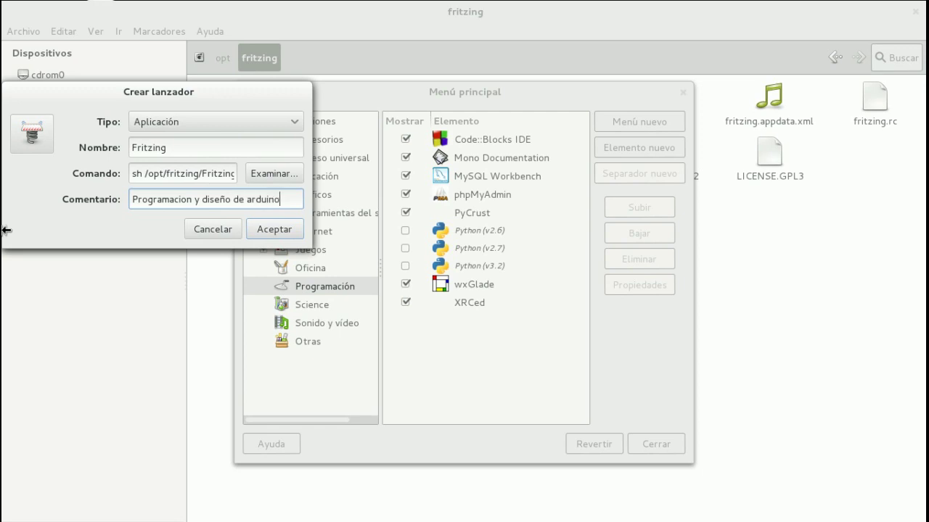
pyautogui.click(265, 229)
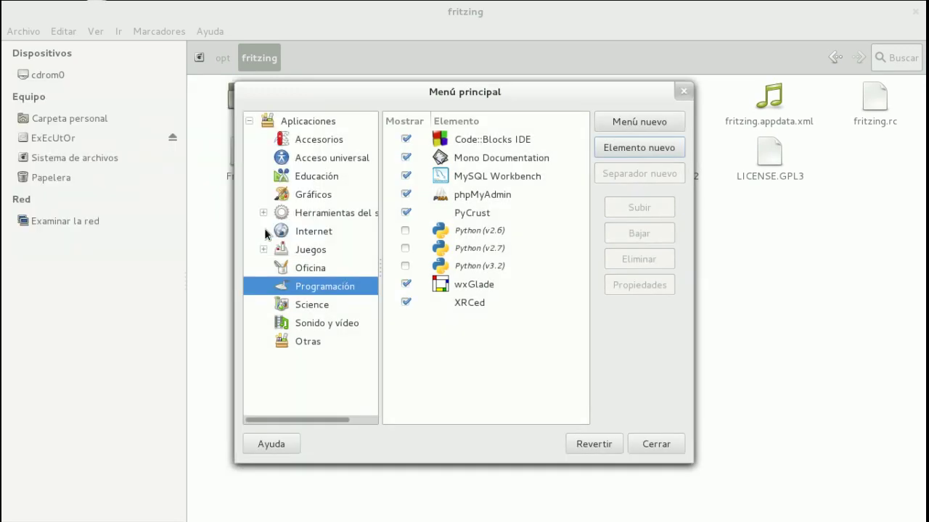
pyautogui.click(449, 320)
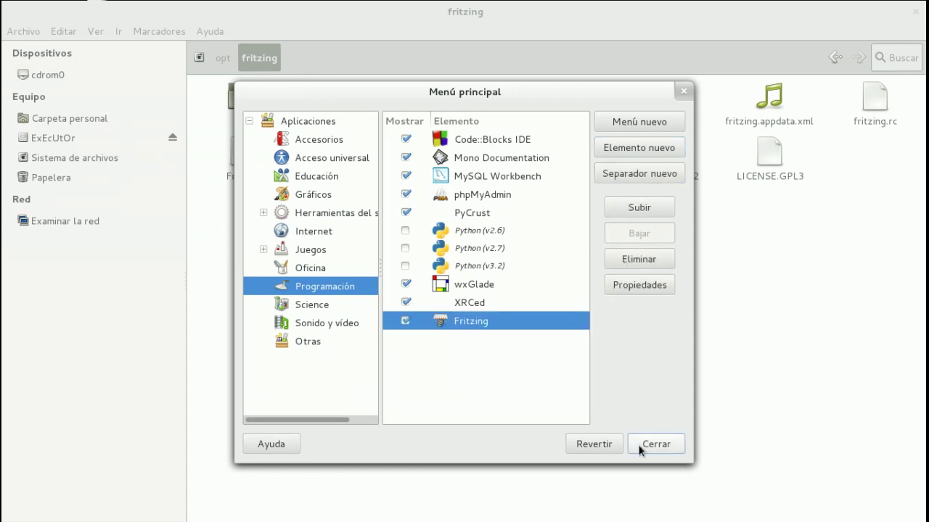
# - Find Fritzing among the desktop's applications, launch it from the Programación category and maximize its window
pyautogui.press('super')
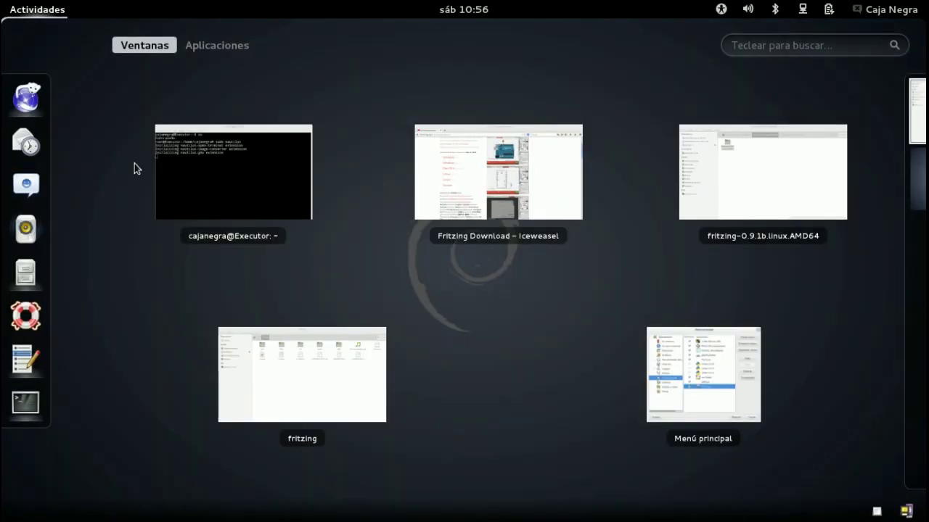
pyautogui.write('fri')
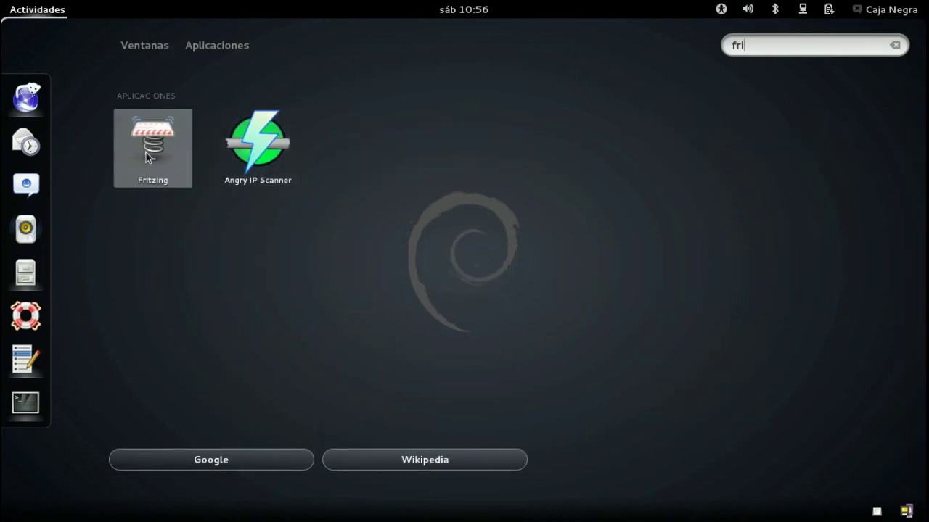
pyautogui.click(154, 49)
pyautogui.click(209, 46)
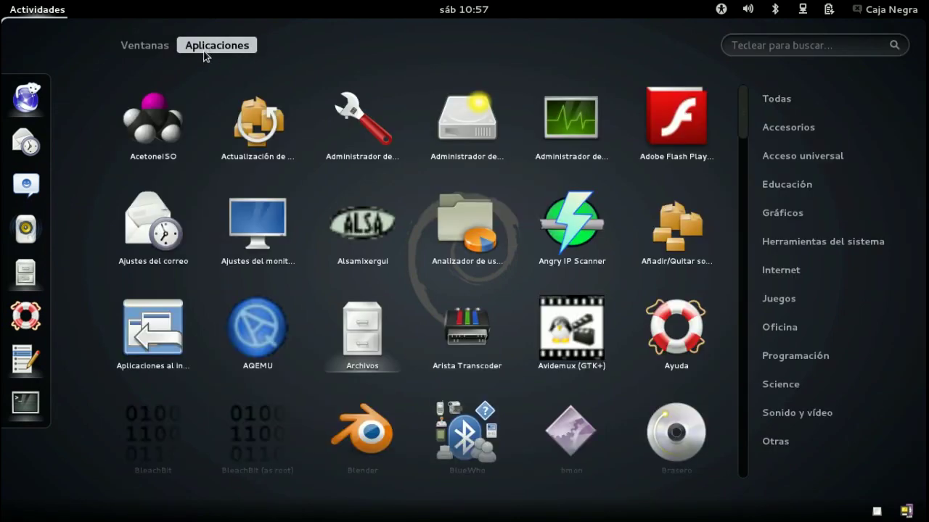
pyautogui.click(780, 355)
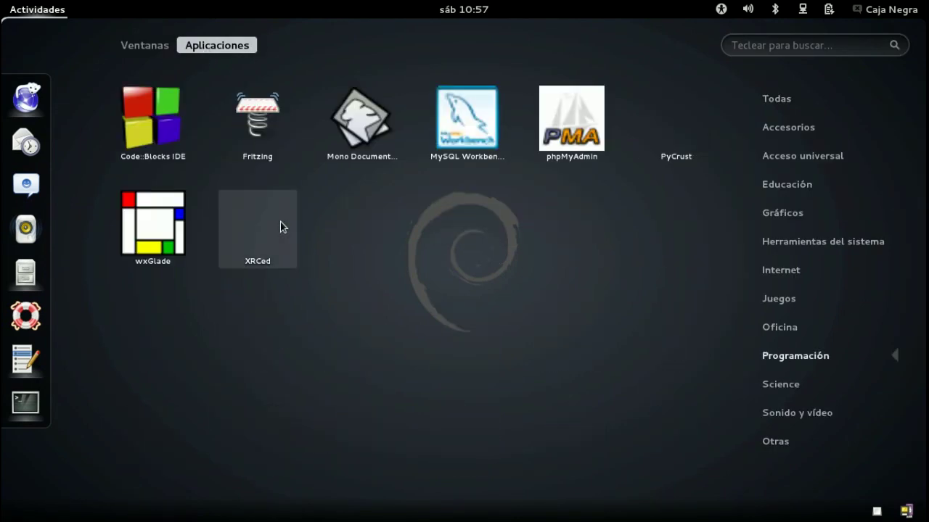
pyautogui.click(252, 142)
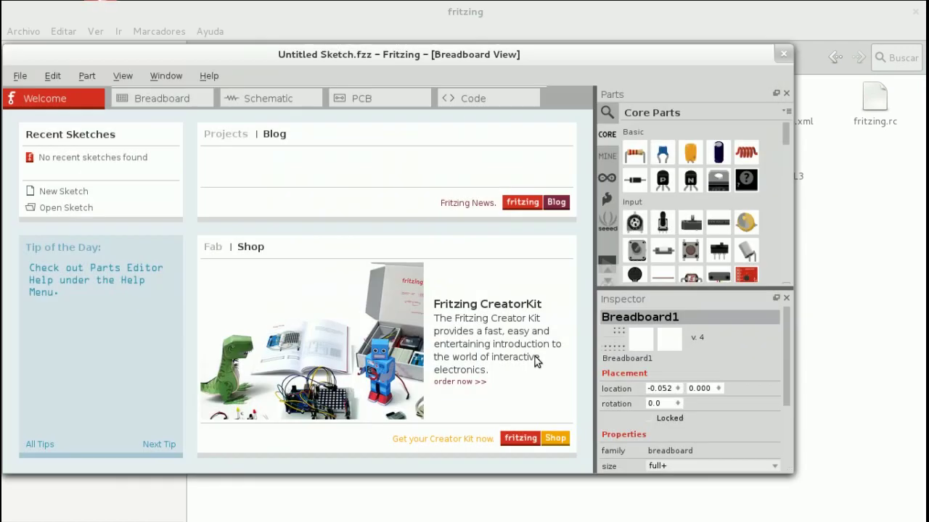
pyautogui.doubleClick(484, 56)
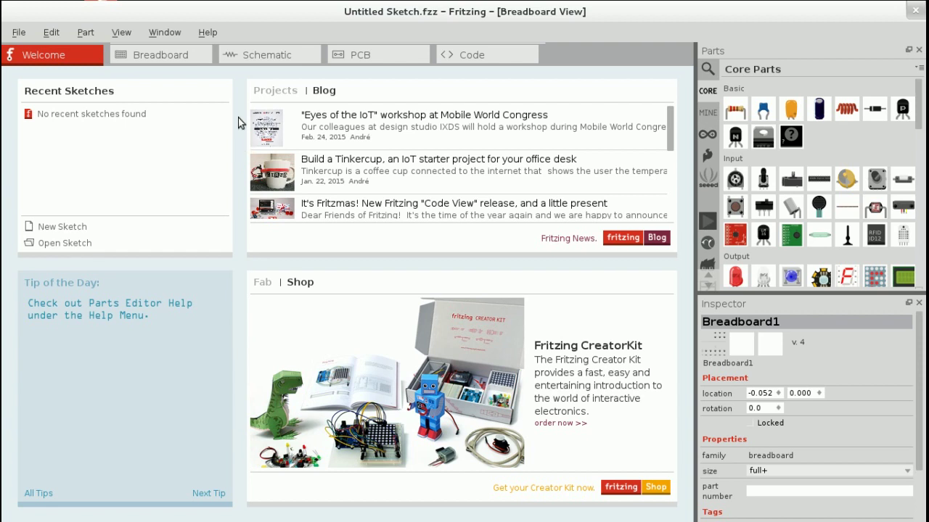
# - Move the Fritzing Download browser window to the second workspace and switch to that workspace
pyautogui.moveTo(3, 27)
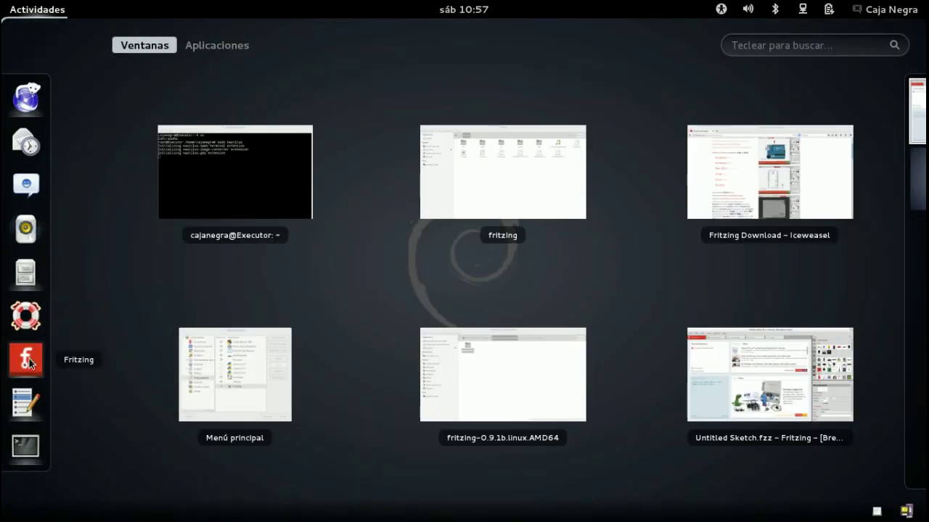
pyautogui.click(362, 322)
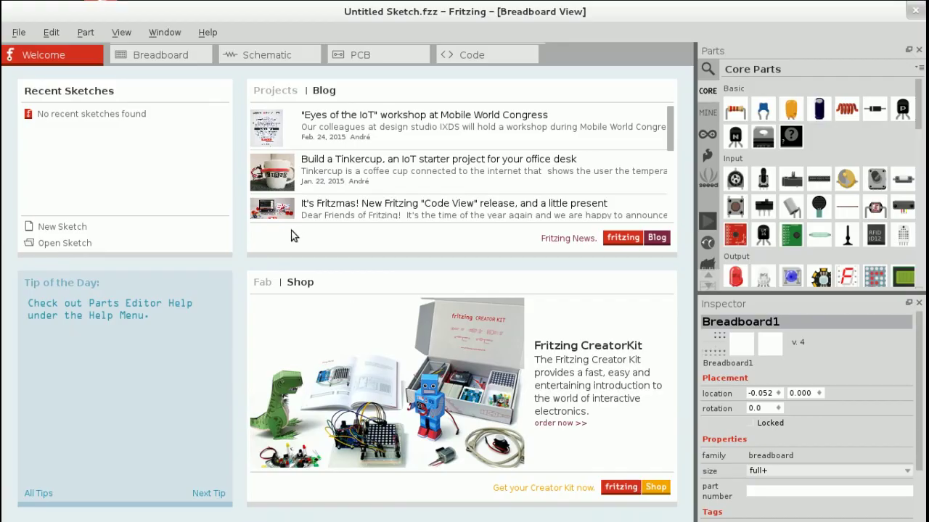
pyautogui.moveTo(1, 0)
pyautogui.moveTo(749, 362); pyautogui.dragTo(870, 190)
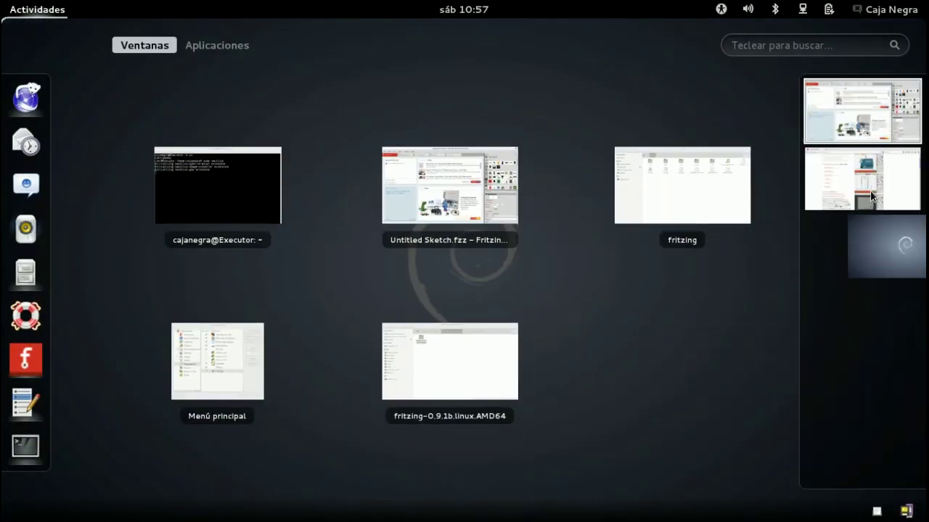
pyautogui.click(870, 190)
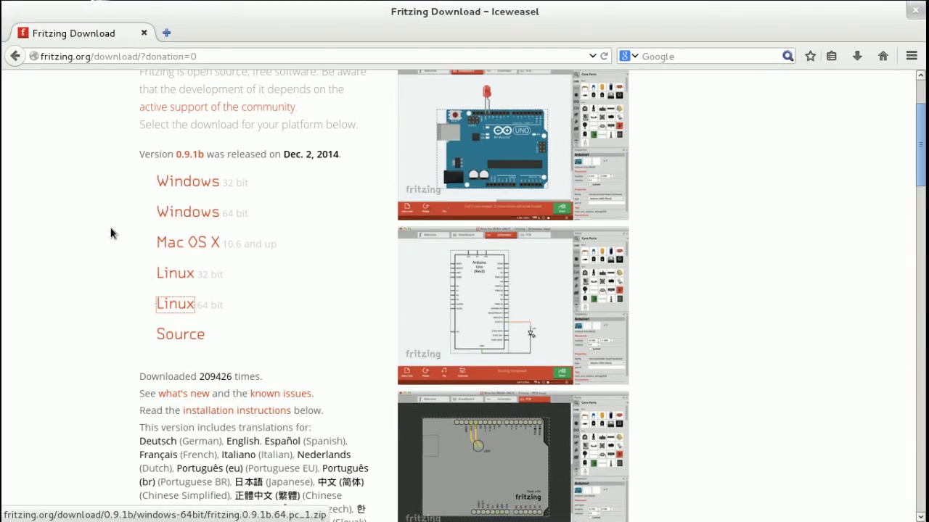
# - Back on the first workspace, move the fritzing folder window to the empty workspace and return to the untitled sketch
pyautogui.moveTo(1, 1)
pyautogui.click(858, 127)
pyautogui.moveTo(687, 171)
pyautogui.mouseDown()
pyautogui.moveTo(842, 187)
pyautogui.moveTo(871, 245)
pyautogui.mouseUp()
pyautogui.click(357, 265)
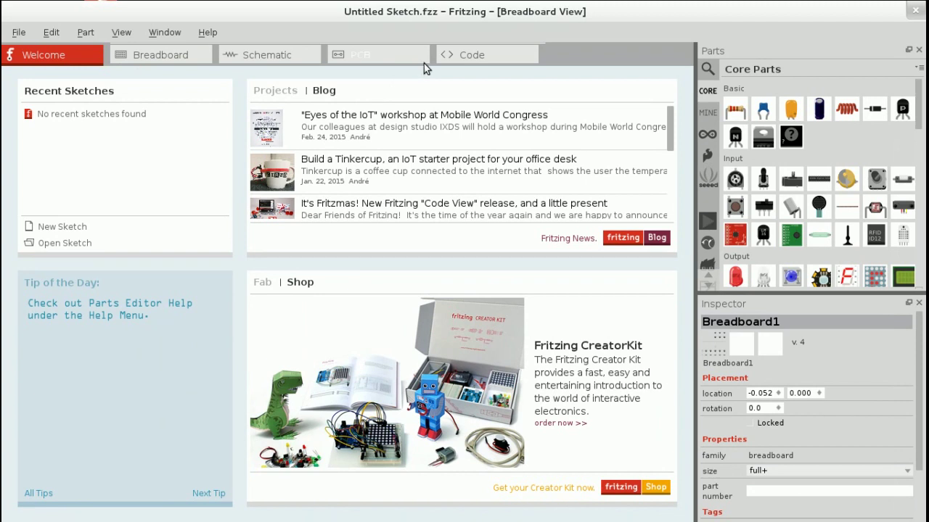
# - In the Breadboard view, place a resistor on the upper rail, a capacitor near column 53, a pushbutton across the gap and an inductor near column 37
pyautogui.click(120, 56)
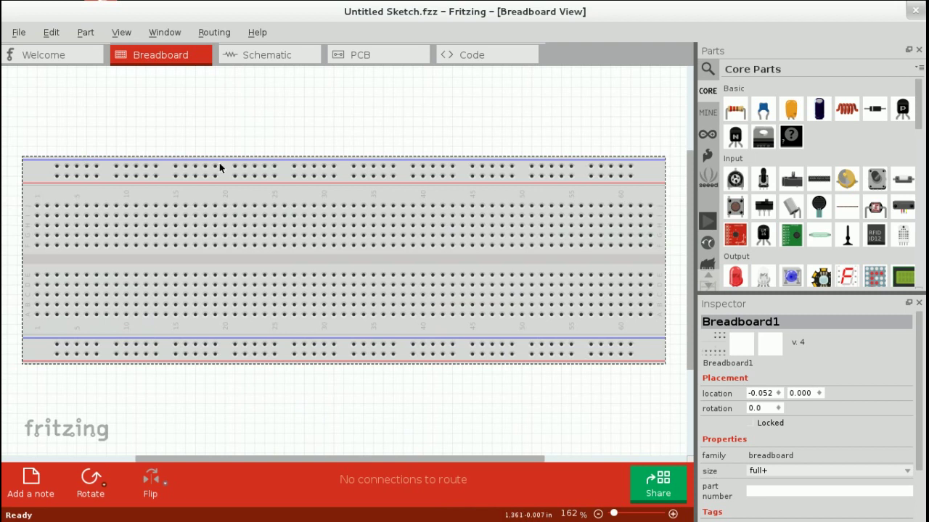
pyautogui.moveTo(735, 114); pyautogui.dragTo(550, 171)
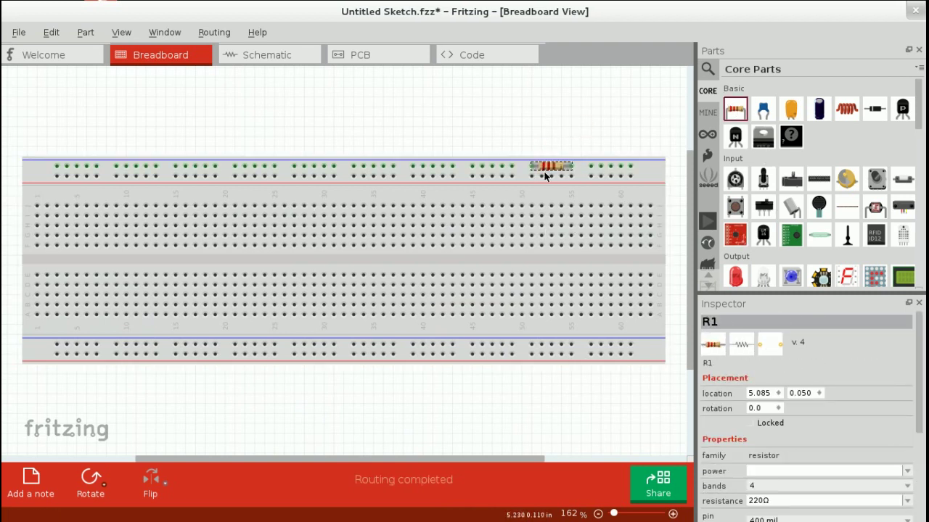
pyautogui.moveTo(762, 111); pyautogui.dragTo(556, 208)
pyautogui.moveTo(735, 206); pyautogui.dragTo(504, 260)
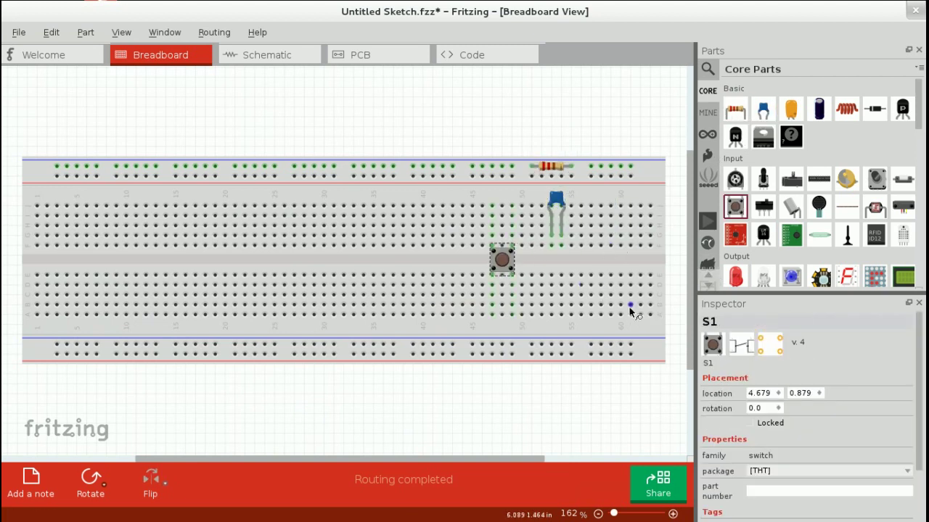
pyautogui.moveTo(847, 110); pyautogui.dragTo(392, 194)
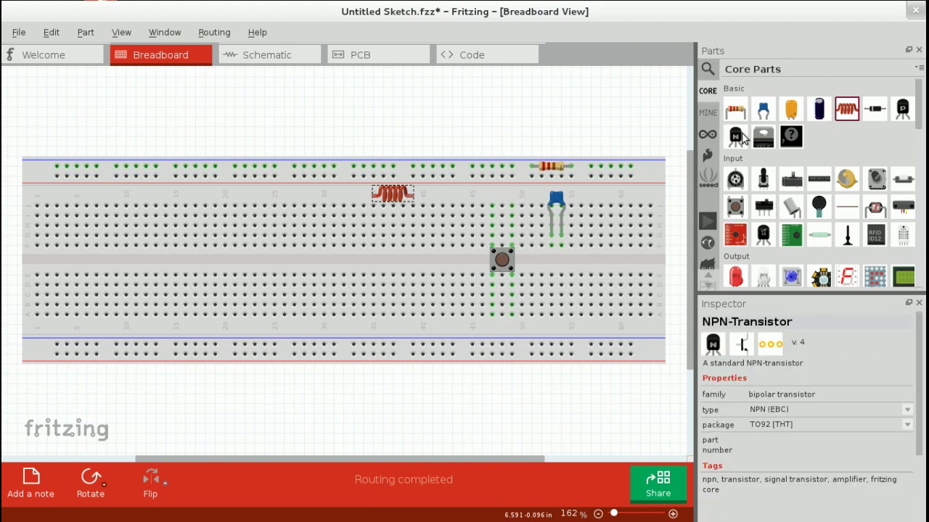
# - Place an Arduino UNO from the Arduino boards over the breadboard's left end and move it up to about location -0.150, -0.900
pyautogui.click(708, 223)
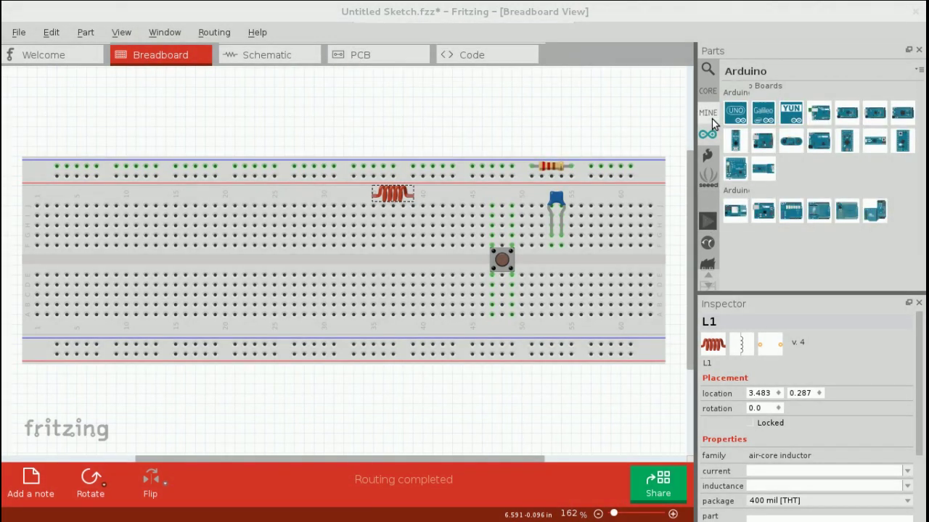
pyautogui.moveTo(735, 112); pyautogui.dragTo(38, 100)
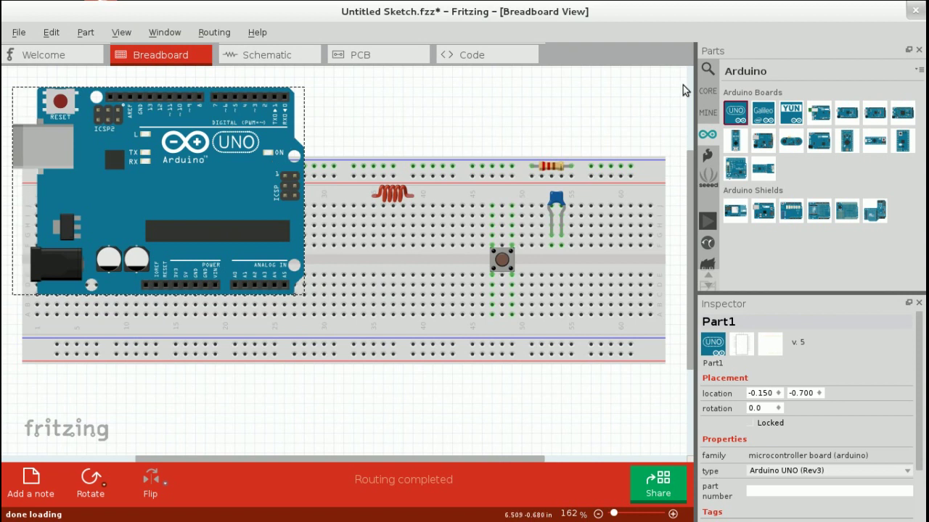
pyautogui.click(707, 92)
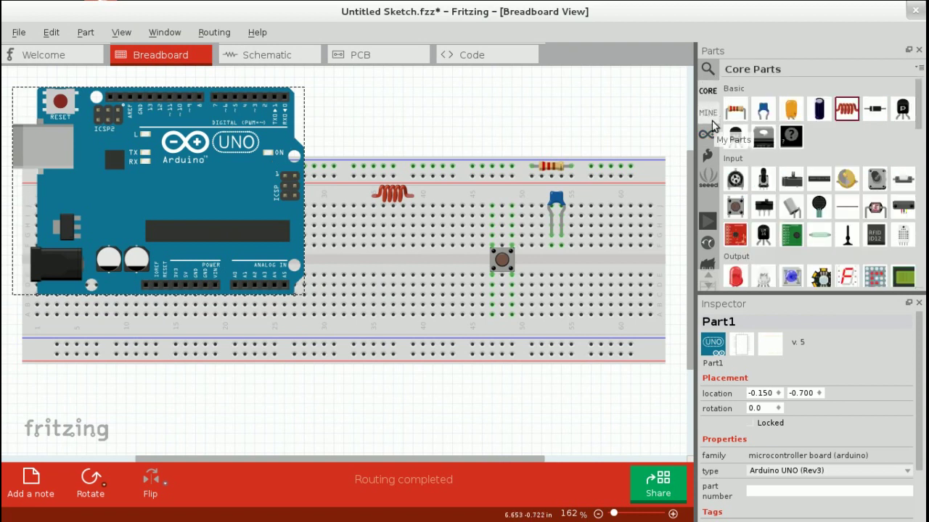
pyautogui.click(846, 207)
pyautogui.moveTo(283, 179); pyautogui.dragTo(283, 159)
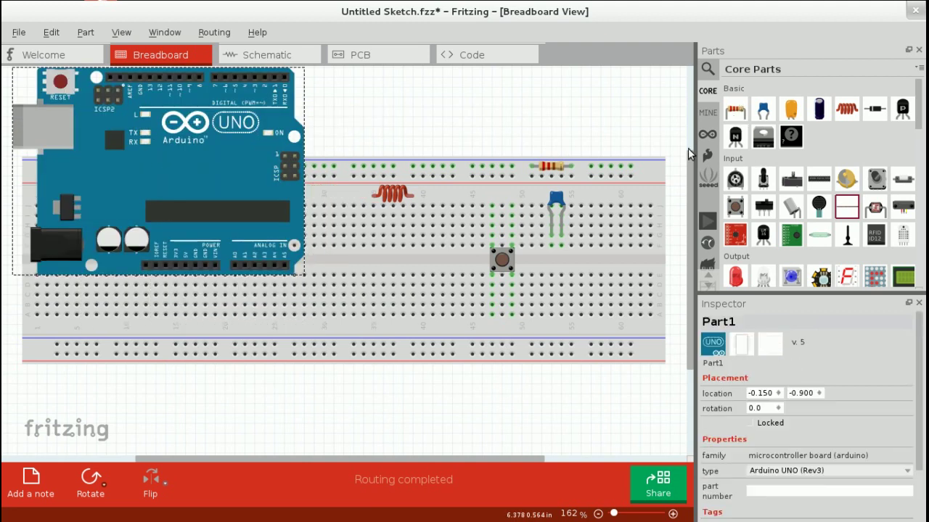
# - Browse the SparkFun, Arduino, My Parts and Intel parts, and place an SSM2220 from Analog Devices above the breadboard near column 41
pyautogui.click(707, 154)
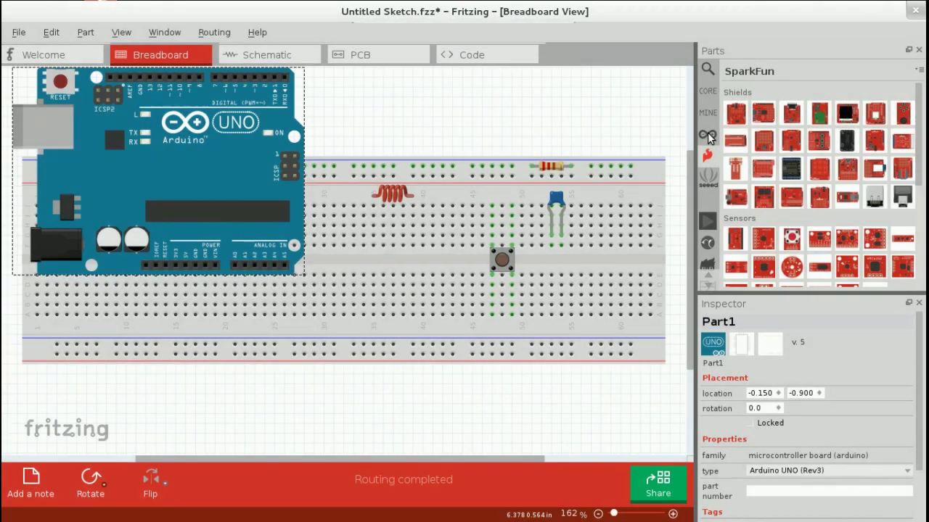
pyautogui.click(708, 135)
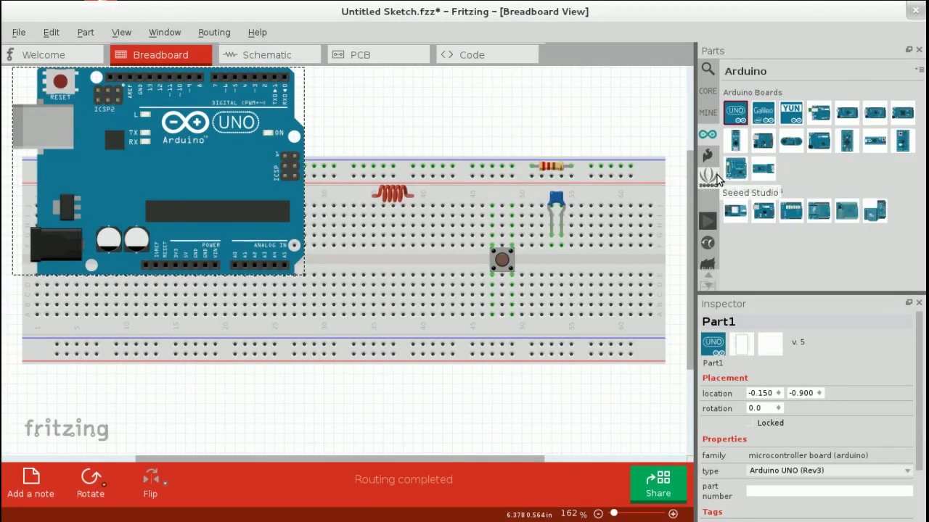
pyautogui.click(708, 159)
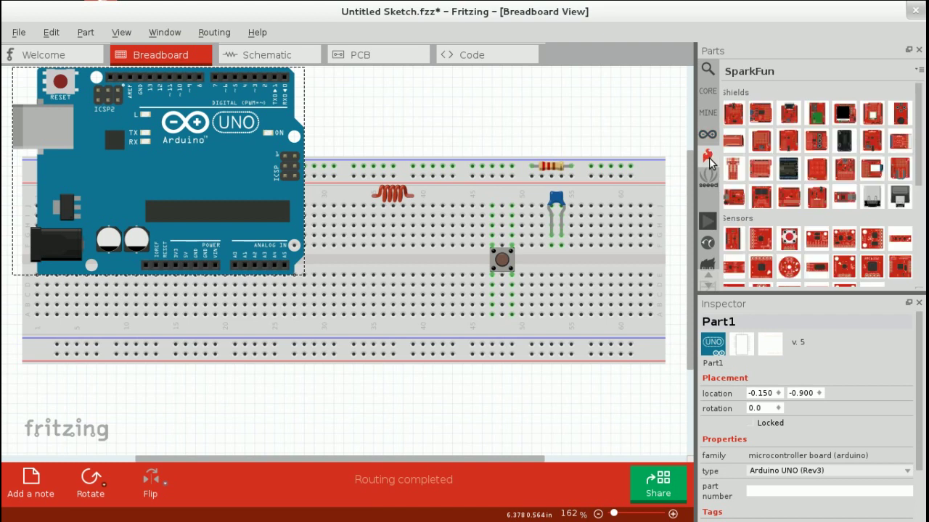
pyautogui.click(708, 112)
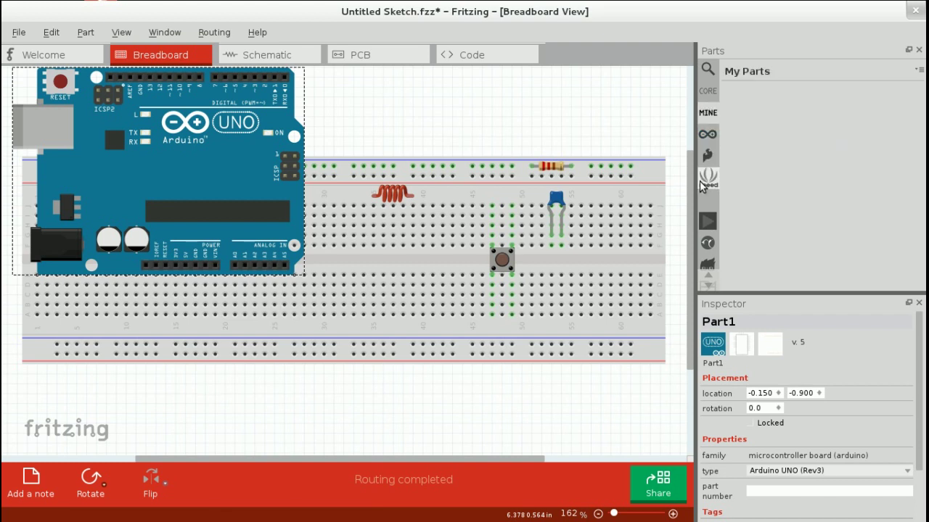
pyautogui.click(708, 223)
pyautogui.click(709, 219)
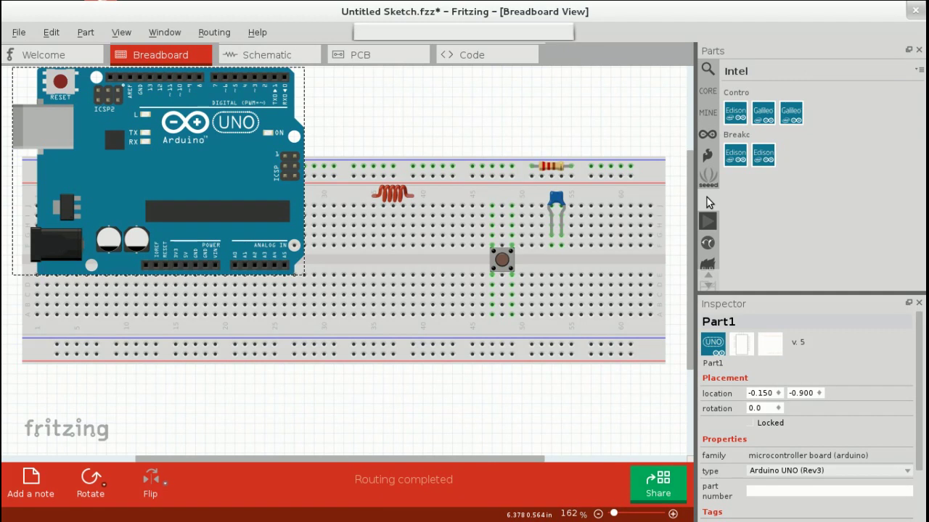
pyautogui.click(708, 220)
pyautogui.click(763, 95)
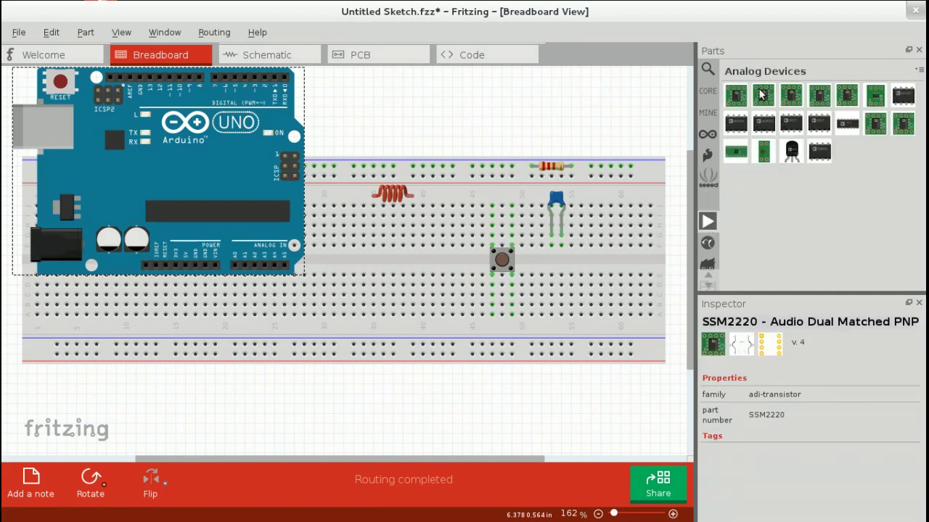
pyautogui.moveTo(765, 97); pyautogui.dragTo(441, 147)
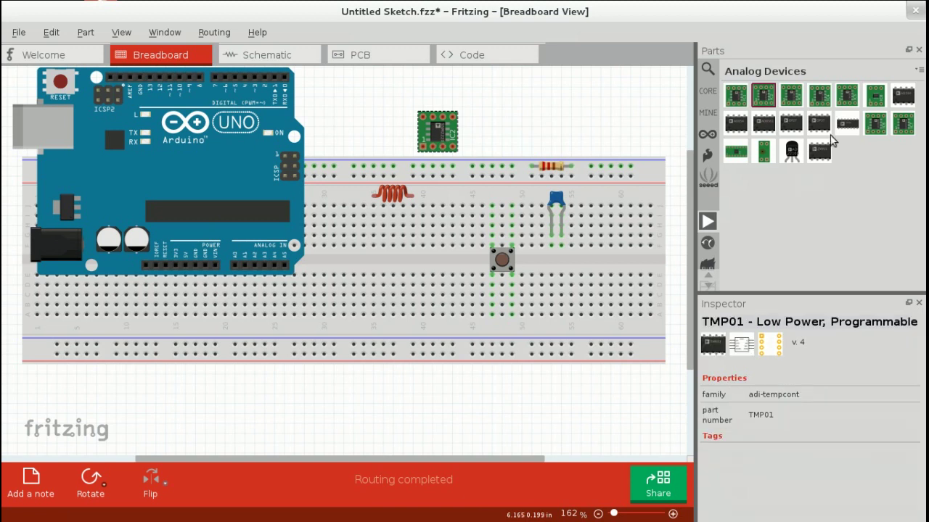
pyautogui.click(876, 125)
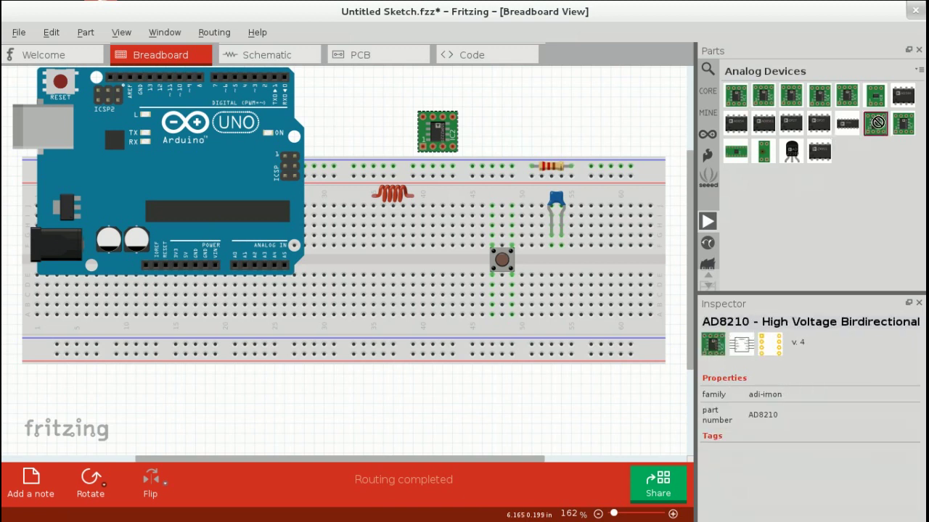
# - Place a red LED from the core output parts on the breadboard with its legs in columns 44 and 45
pyautogui.click(707, 93)
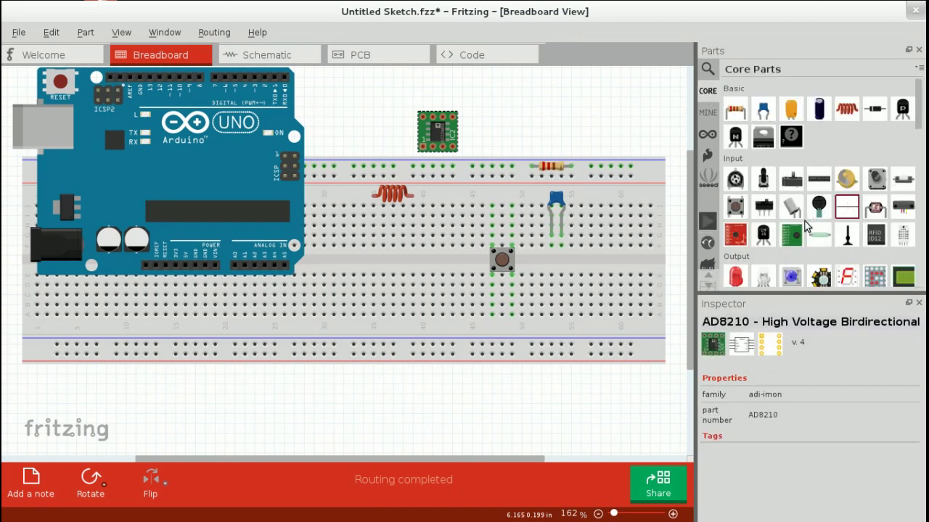
pyautogui.scroll(-3, 790, 218)
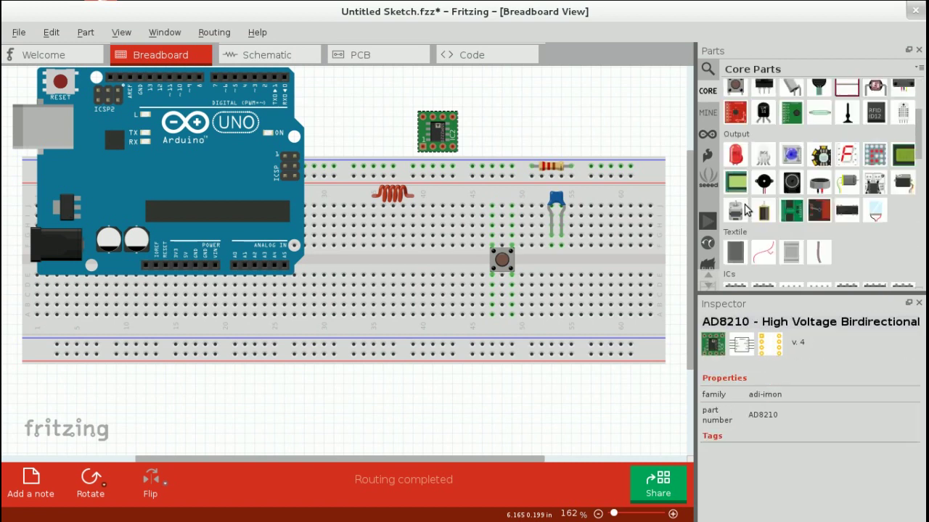
pyautogui.moveTo(738, 161); pyautogui.dragTo(466, 163)
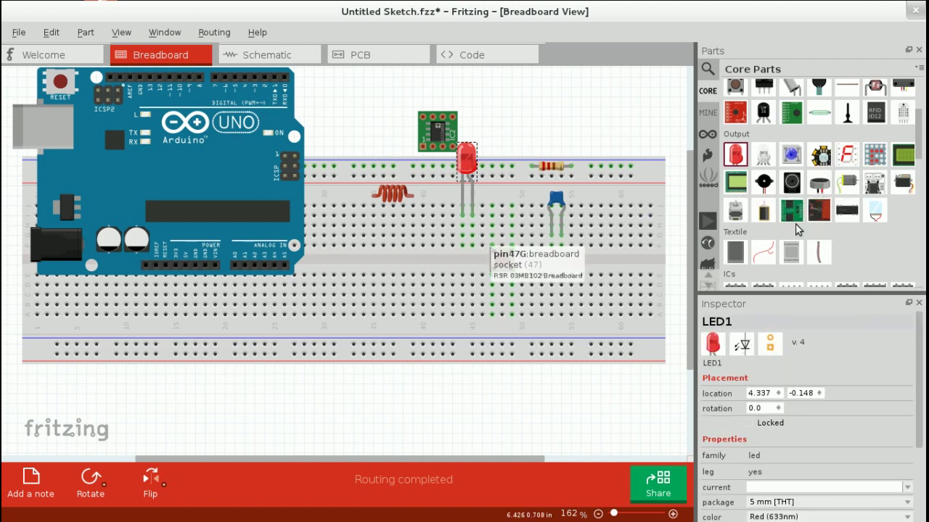
pyautogui.scroll(-3, 788, 223)
pyautogui.scroll(-1, 788, 223)
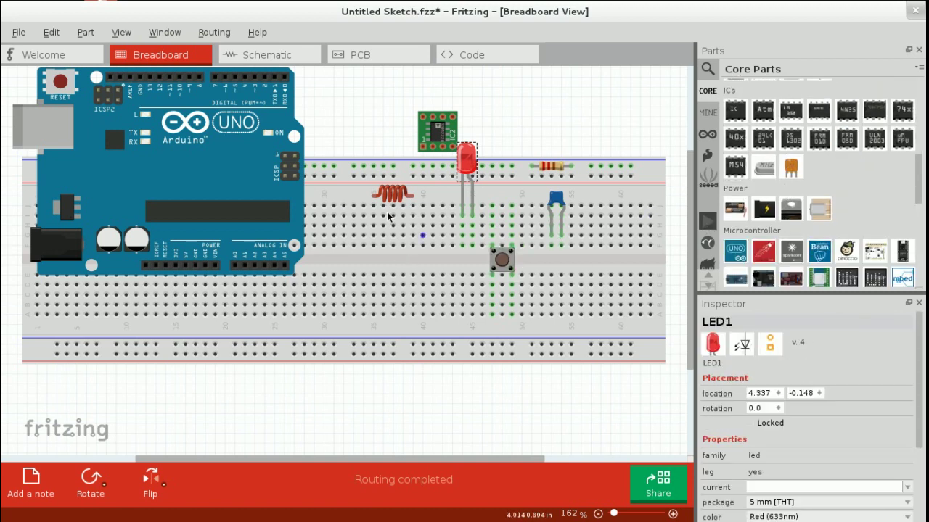
# - Open the Code view and try out its editor by entering the test text "iohigwr" and deleting it
pyautogui.click(500, 52)
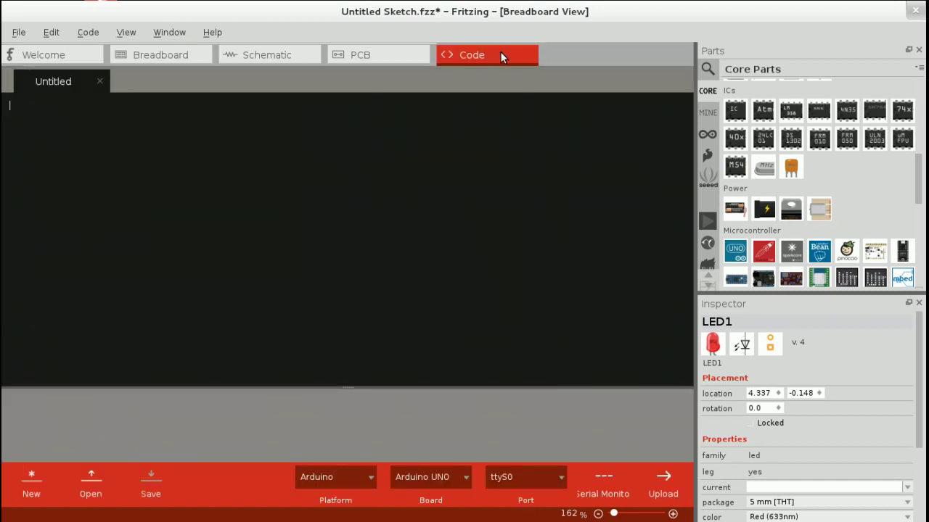
pyautogui.write('iohigwr')
pyautogui.press('BackSpace')
pyautogui.press('BackSpace')
pyautogui.press('BackSpace')
pyautogui.press('BackSpace')
pyautogui.press('BackSpace')
pyautogui.press('BackSpace')
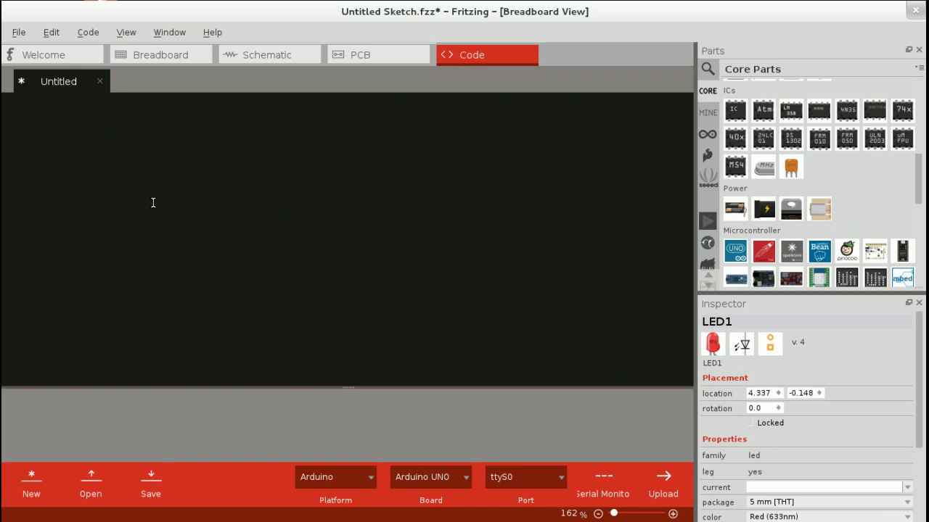